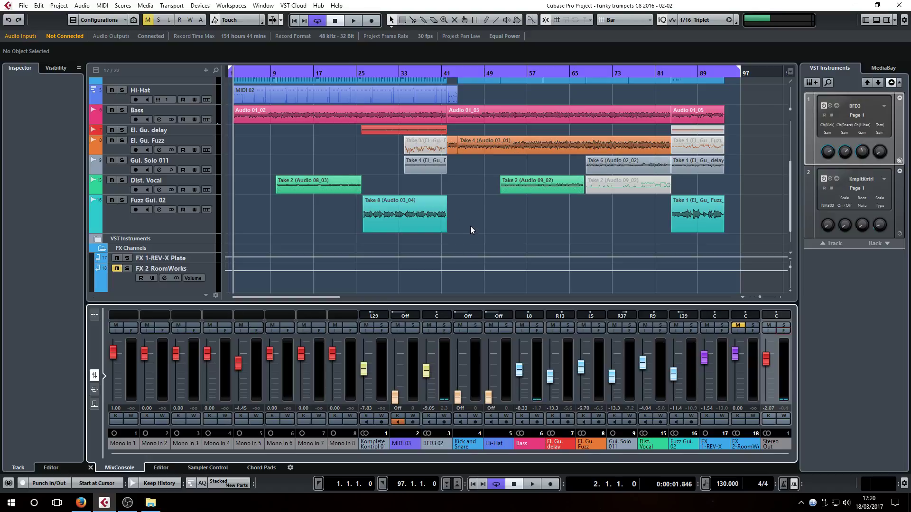
Insert the Black Box Analog Design HG-2 distortion plug-in in slot 5 of the Stereo Out channel and move its window higher.
click(784, 331)
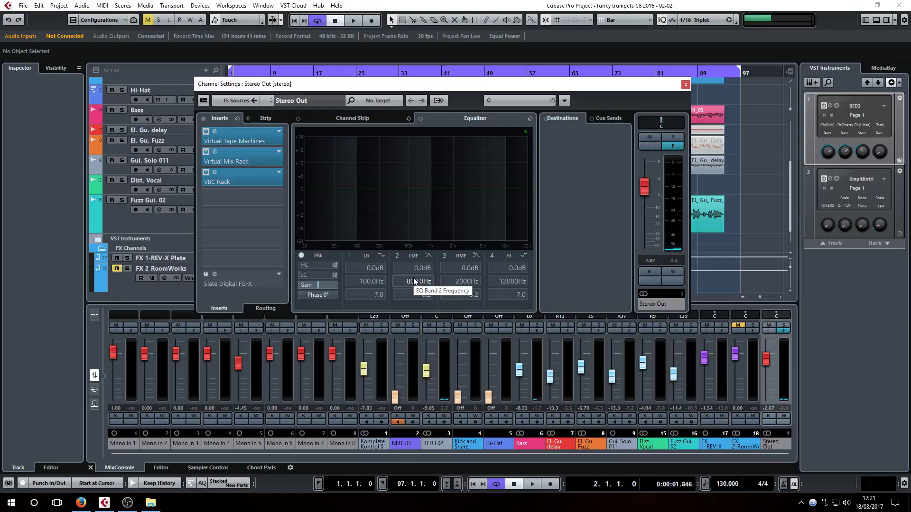
click(226, 212)
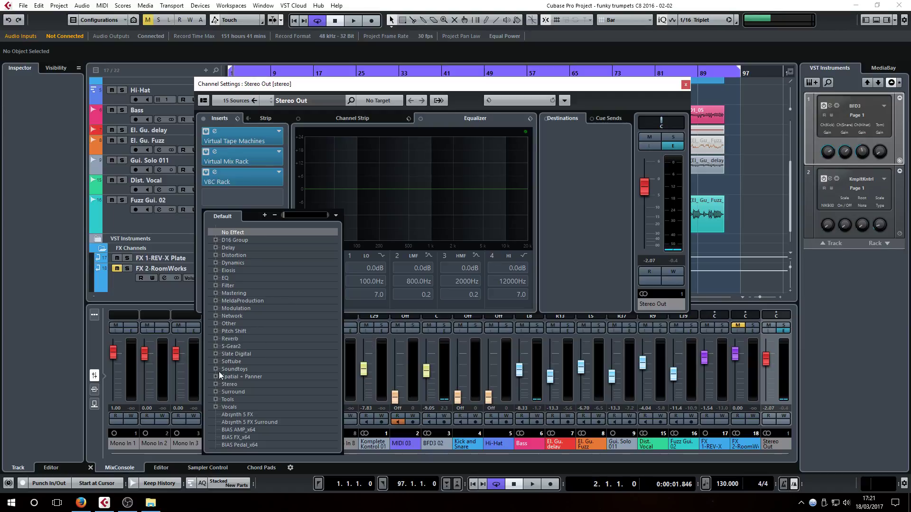
click(216, 256)
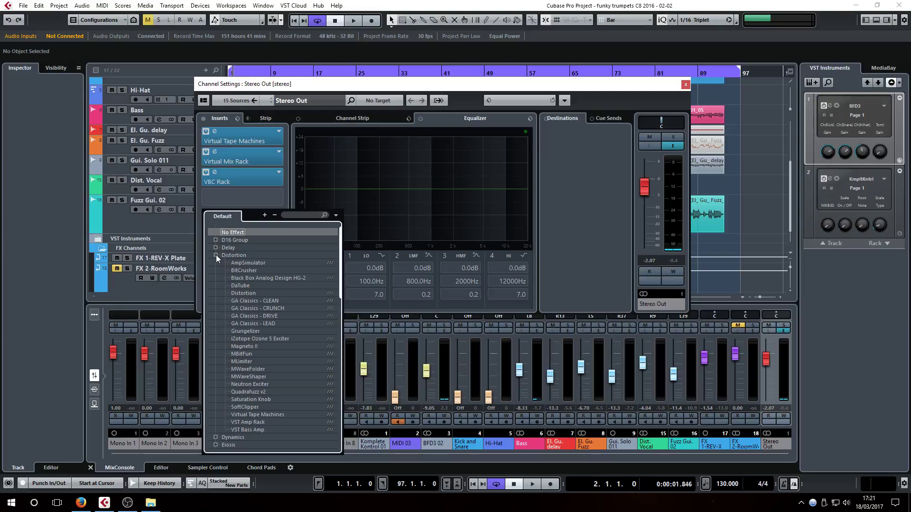
double_click(260, 279)
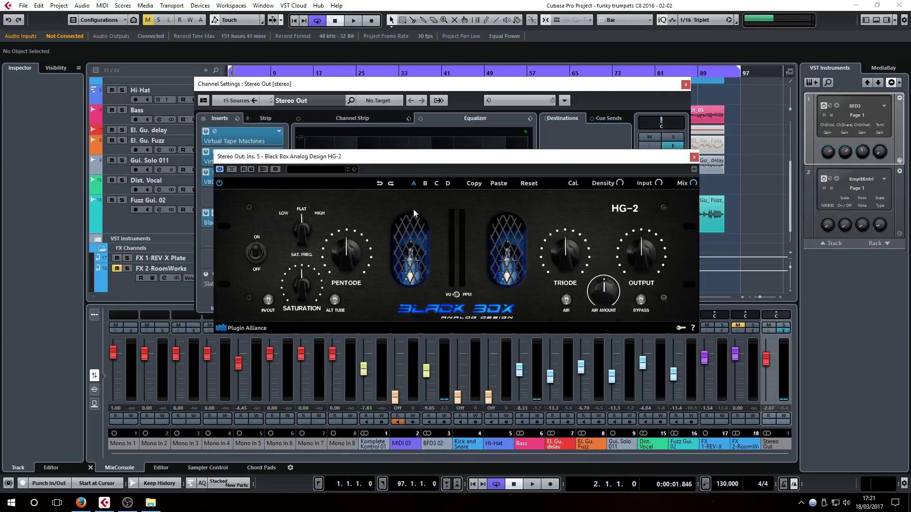
drag(450, 162, 469, 122)
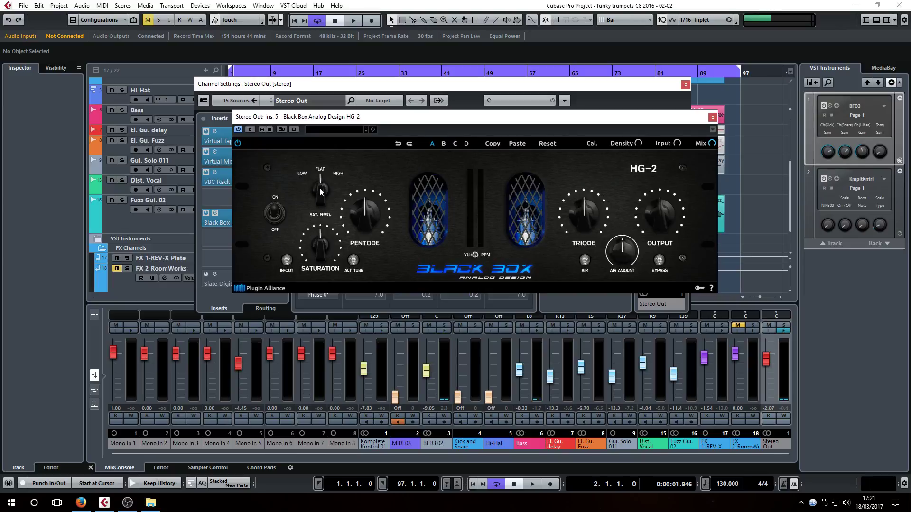
Switch on the HG-2's saturation with its frequency set to Low, slightly reduce the Saturation amount and slightly raise Pentode.
drag(322, 192, 321, 213)
drag(712, 143, 713, 175)
click(288, 260)
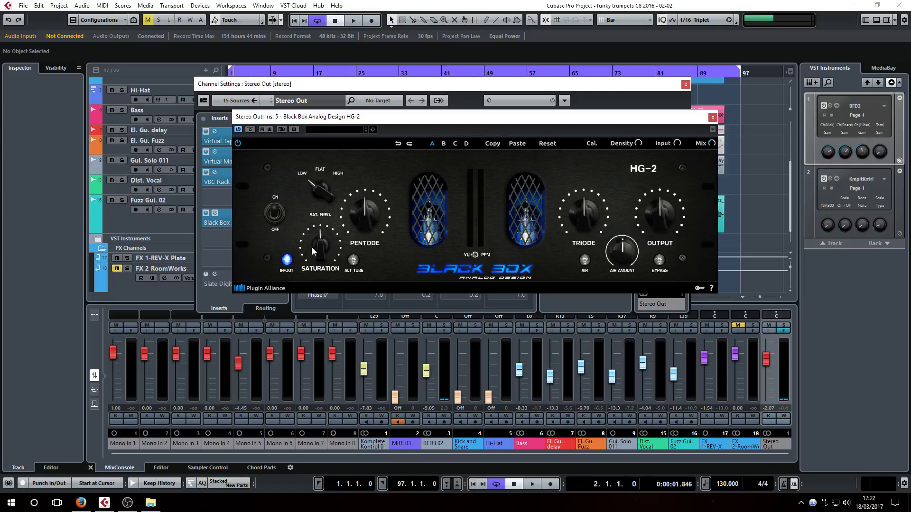
drag(316, 243, 316, 250)
drag(364, 220, 364, 216)
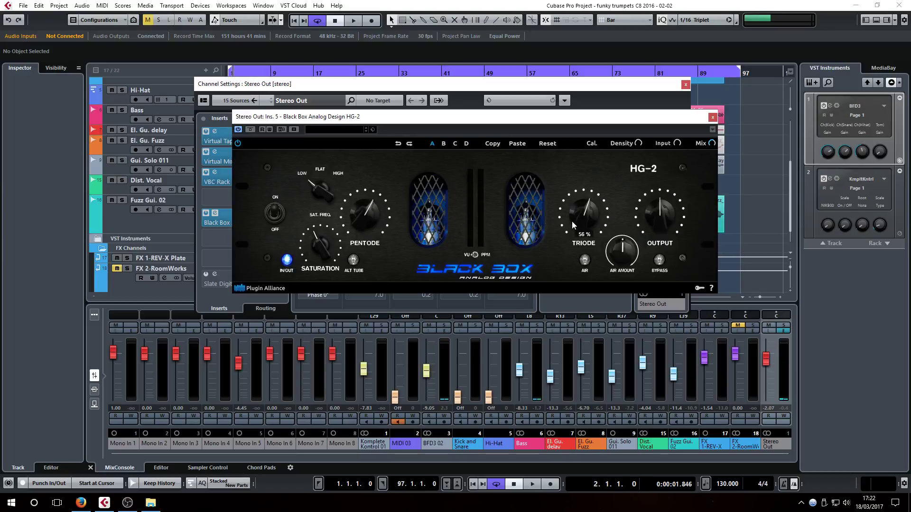
Raise the HG-2's Triode to about 56 %, switch on Air and lower the Air Amount.
drag(572, 225, 573, 219)
click(585, 262)
drag(611, 256, 616, 271)
Play the mix and compare it with the HG-2 off and on, then close the plug-in and Stereo Out channel windows.
click(531, 489)
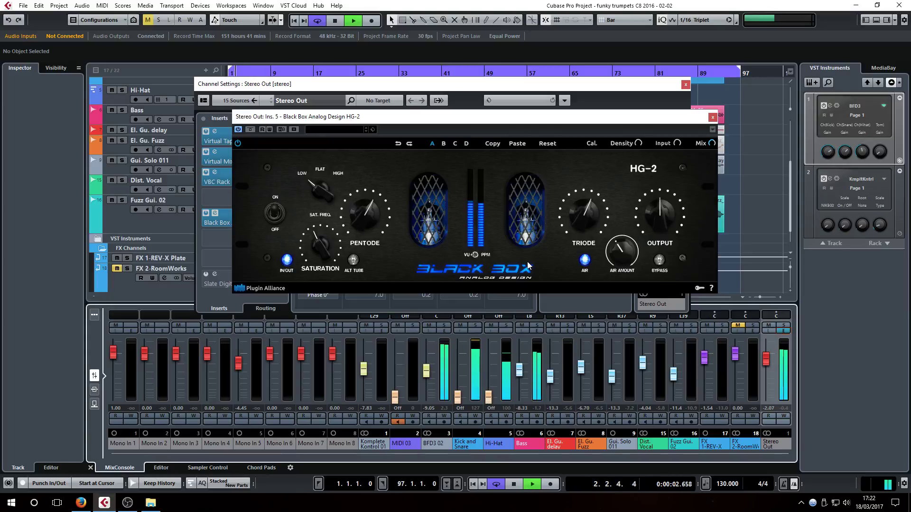
click(275, 214)
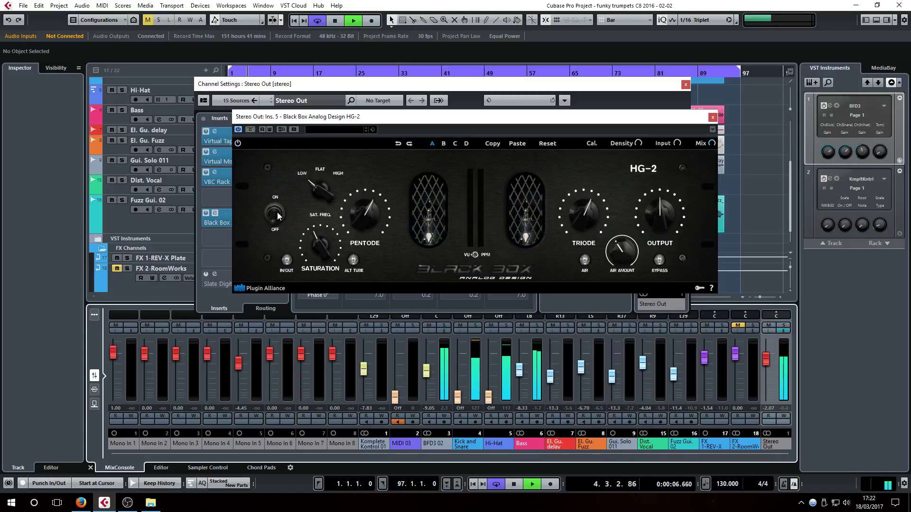
click(276, 214)
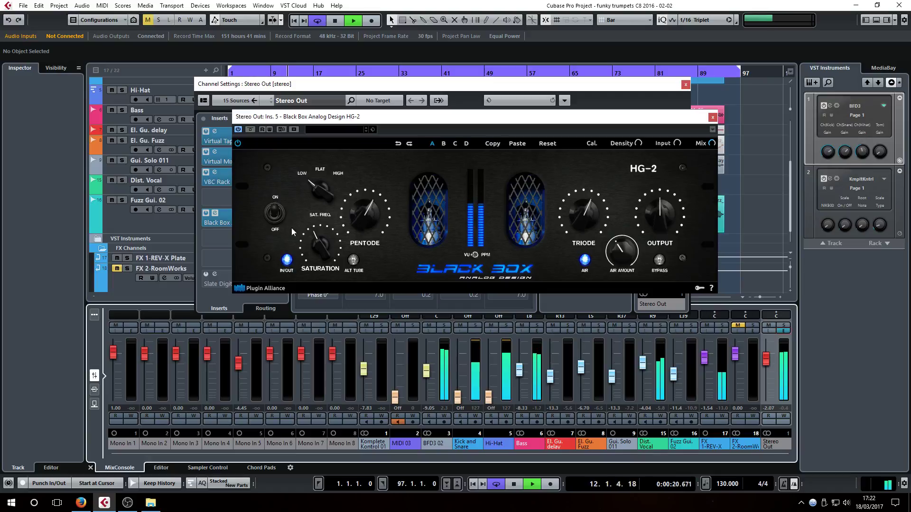
click(714, 118)
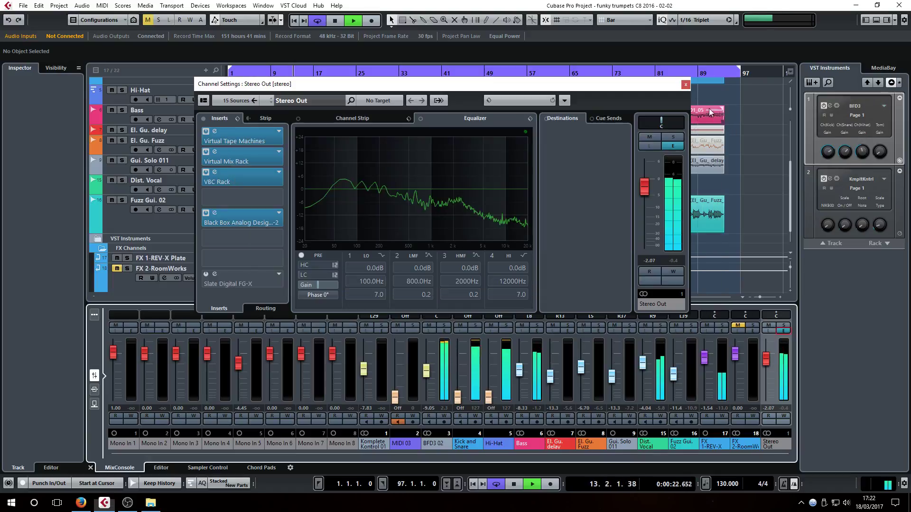
click(686, 84)
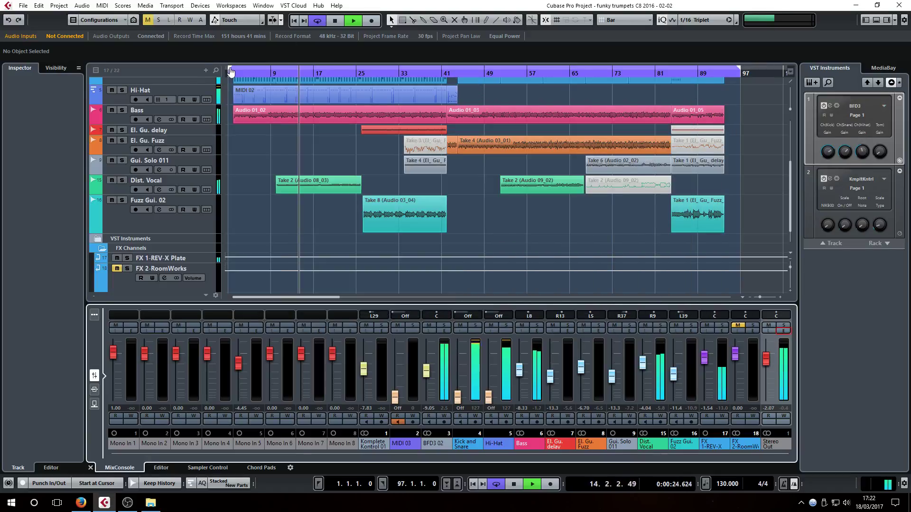
Set the loop range from bar 10 to bar 26 and stop playback.
drag(229, 71, 272, 80)
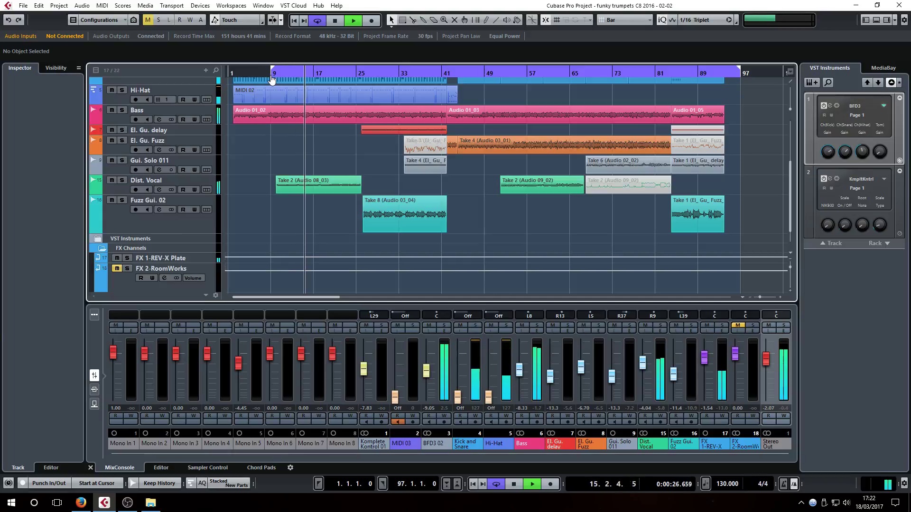
drag(272, 80, 277, 83)
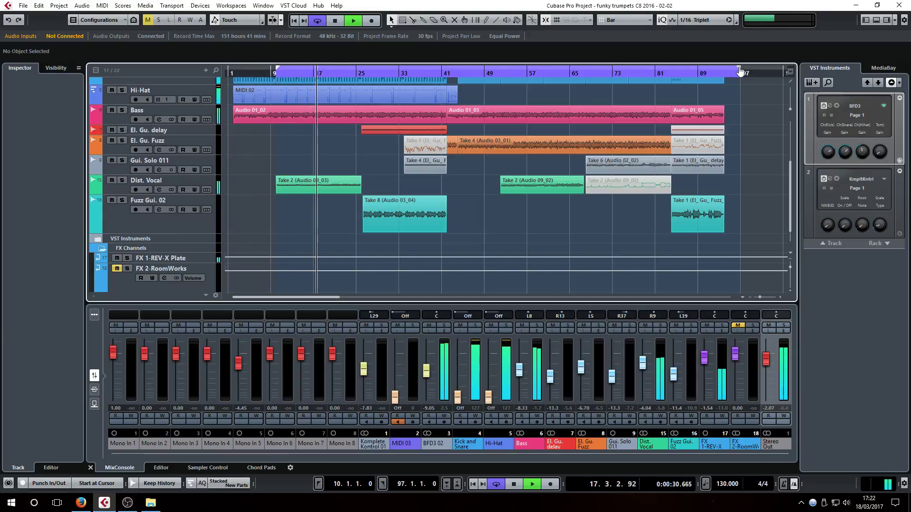
drag(750, 70, 360, 89)
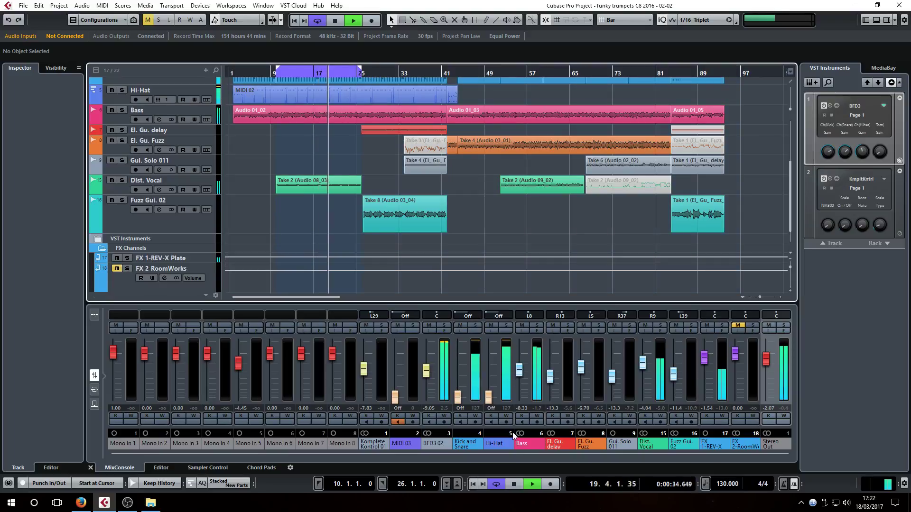
key(space)
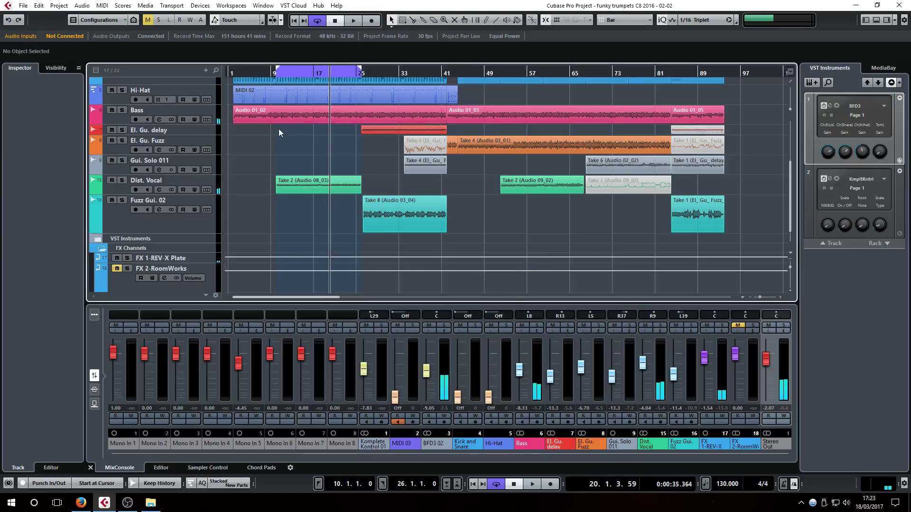
Play the loop from bar 10 and compare the Stereo Out mix with the HG-2 switched off and on, then stop playback.
click(276, 74)
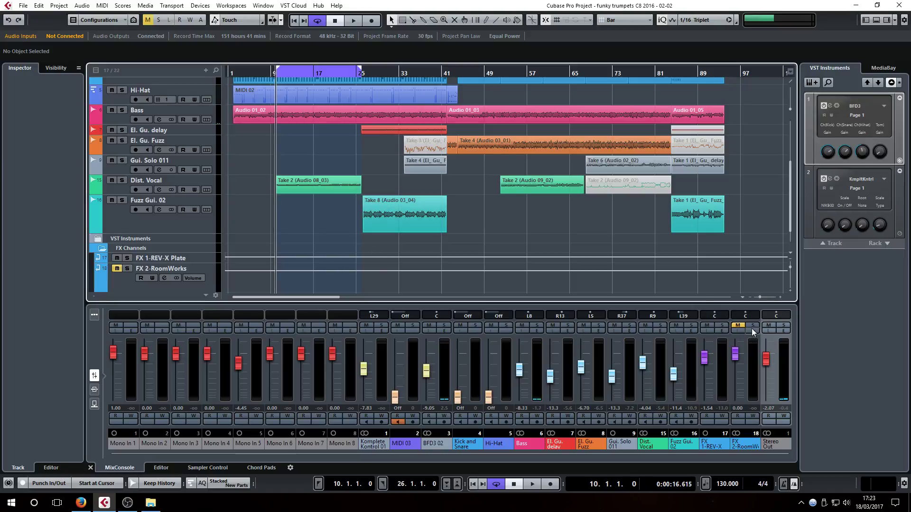
click(785, 331)
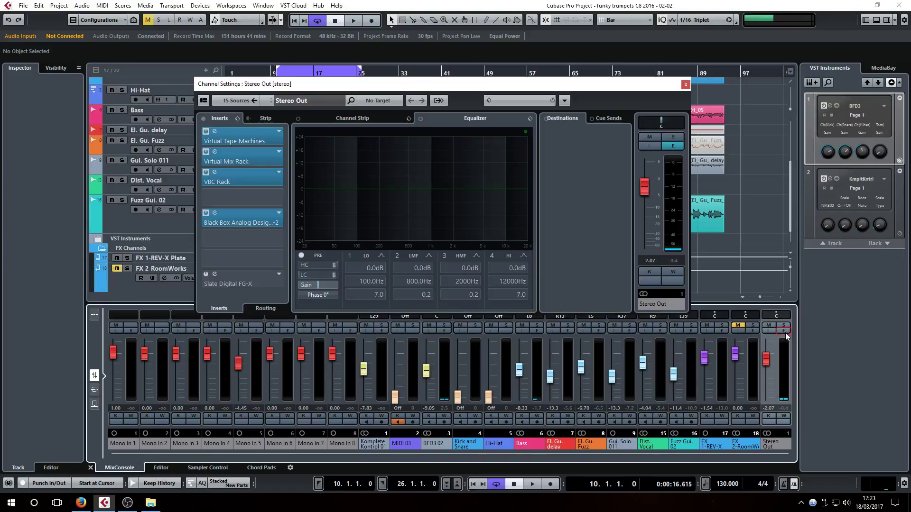
click(532, 484)
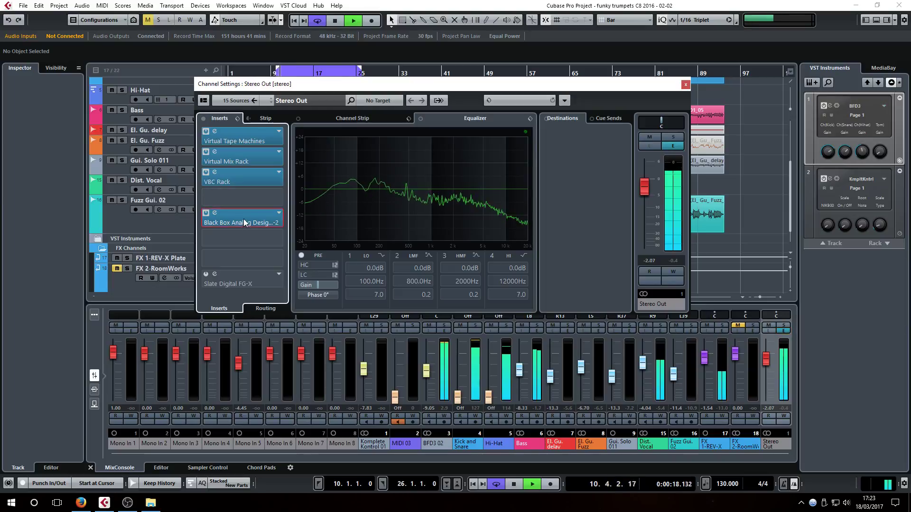
click(244, 218)
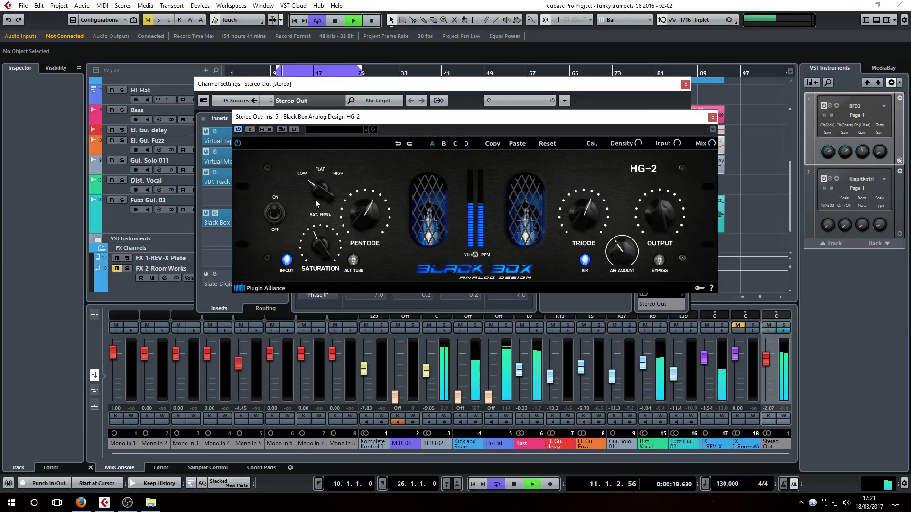
click(275, 219)
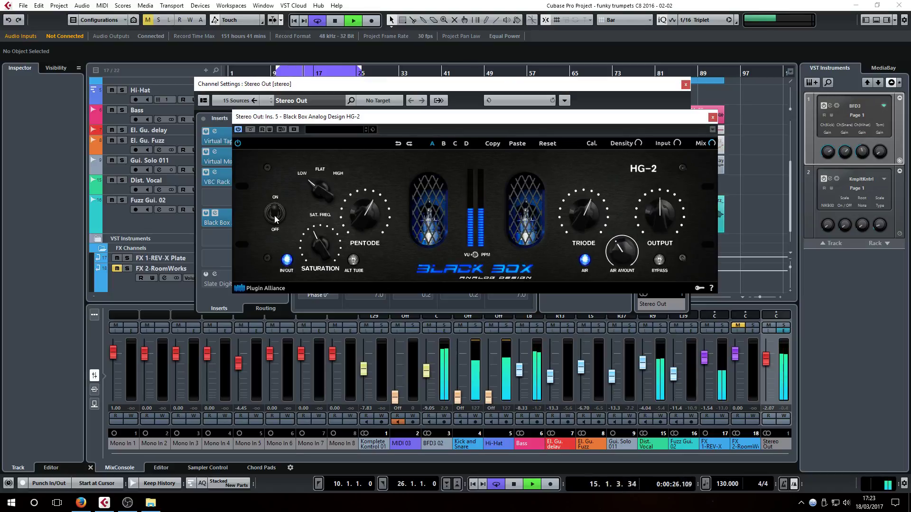
click(275, 217)
click(275, 217)
click(712, 118)
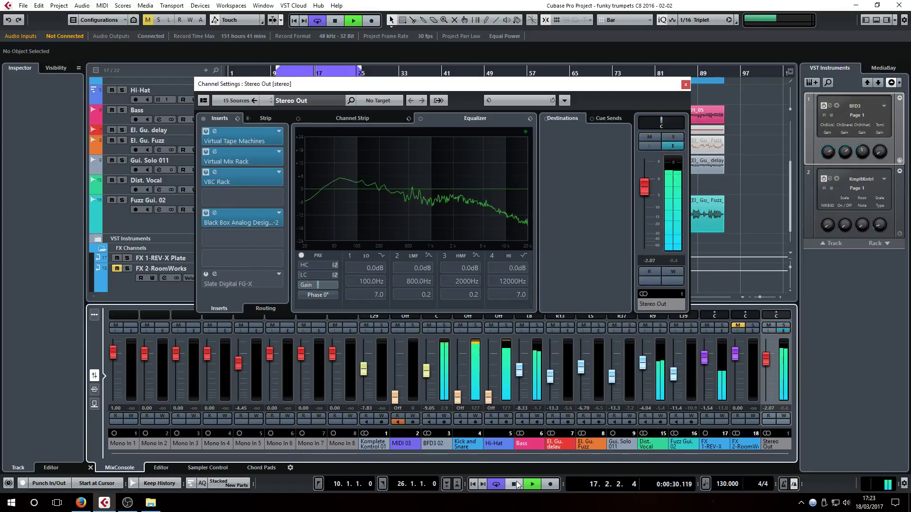
key(space)
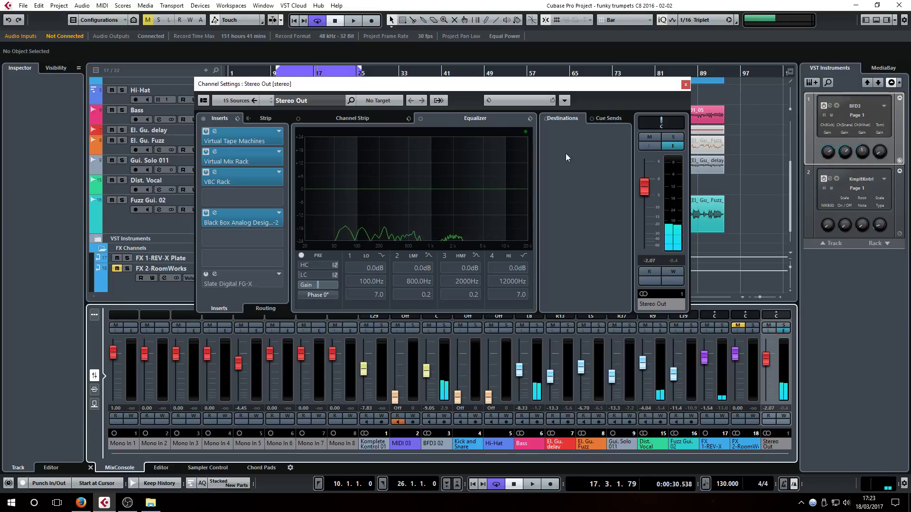
Insert the Frequency EQ in slot 5 of the Dist. Vocal channel and move its window higher.
click(685, 84)
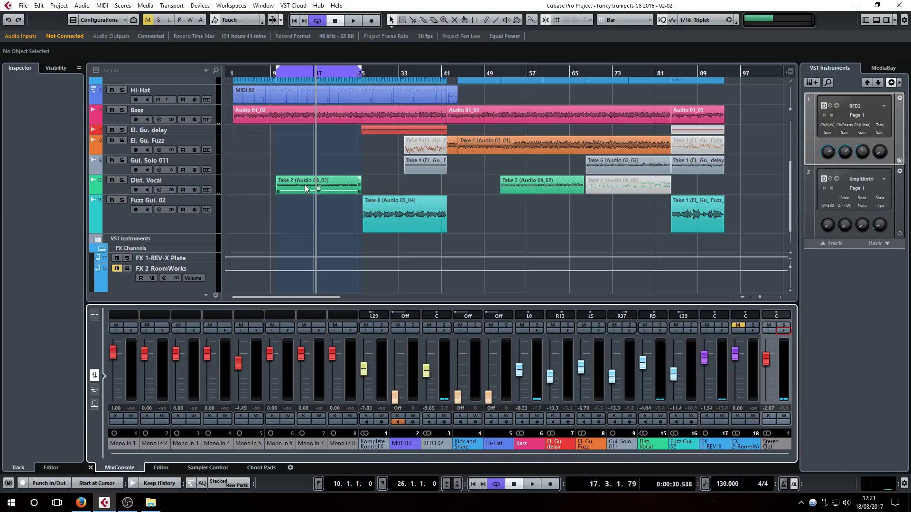
click(160, 190)
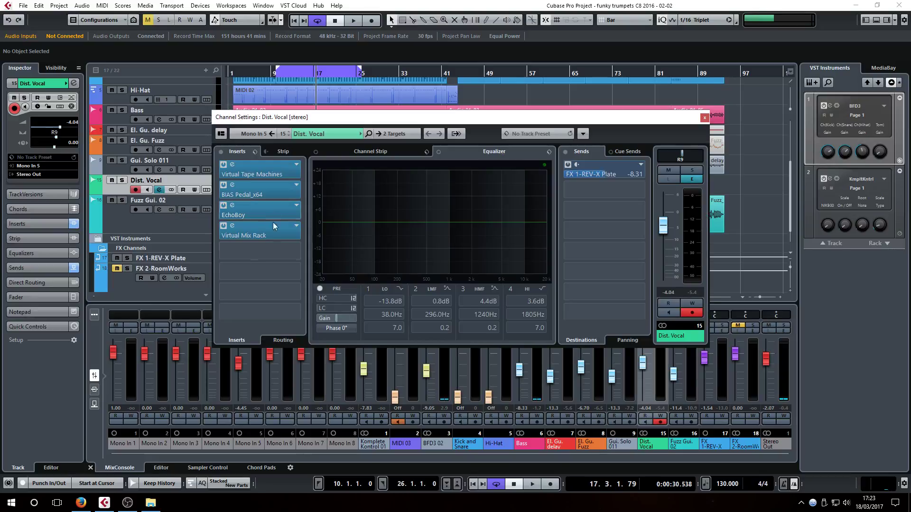
click(260, 256)
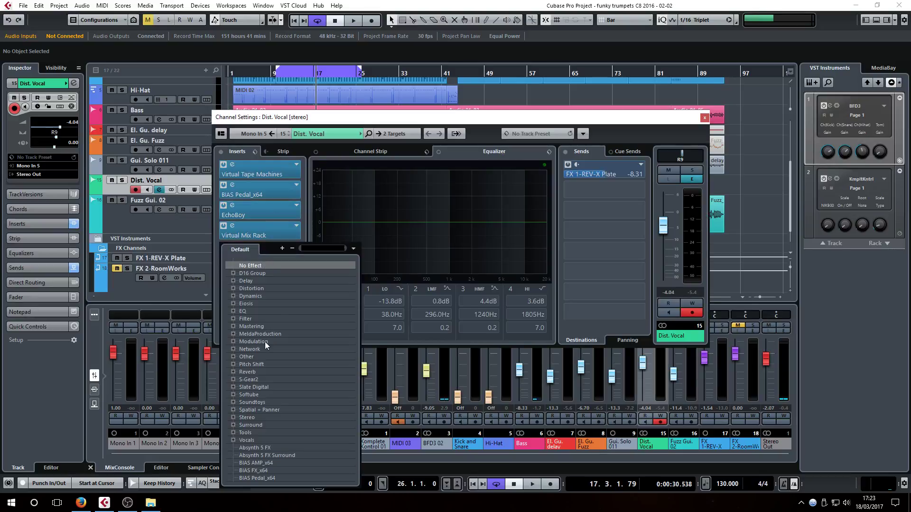
click(233, 311)
click(262, 350)
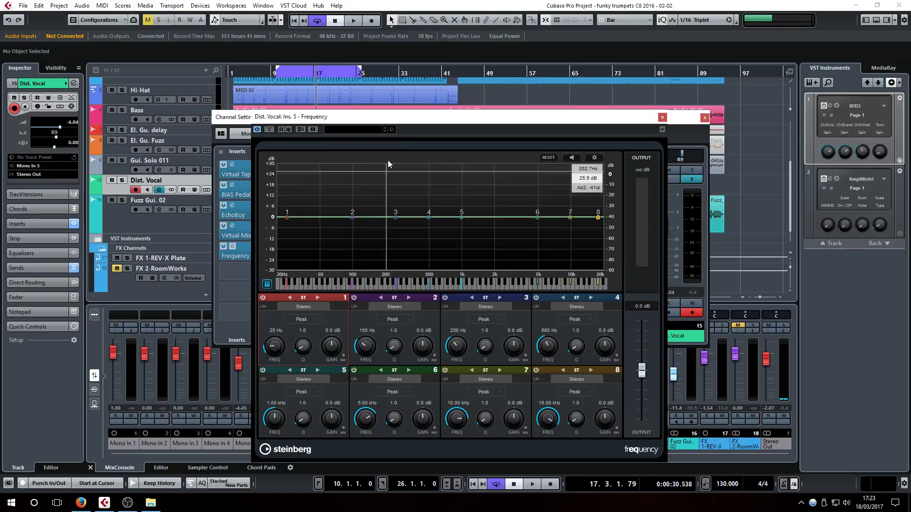
drag(416, 123, 405, 60)
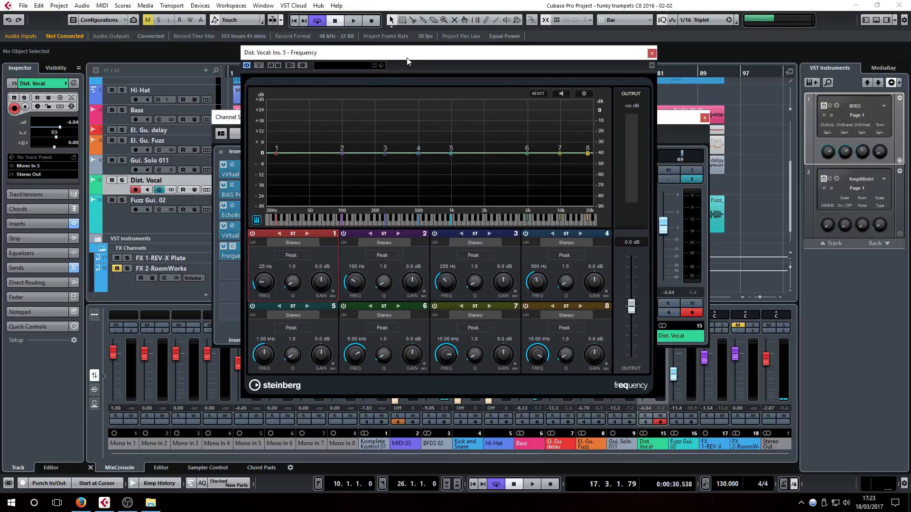
Turn on auto listen in the Frequency EQ and set the Q of bands 4 to 8 to 20.
click(562, 94)
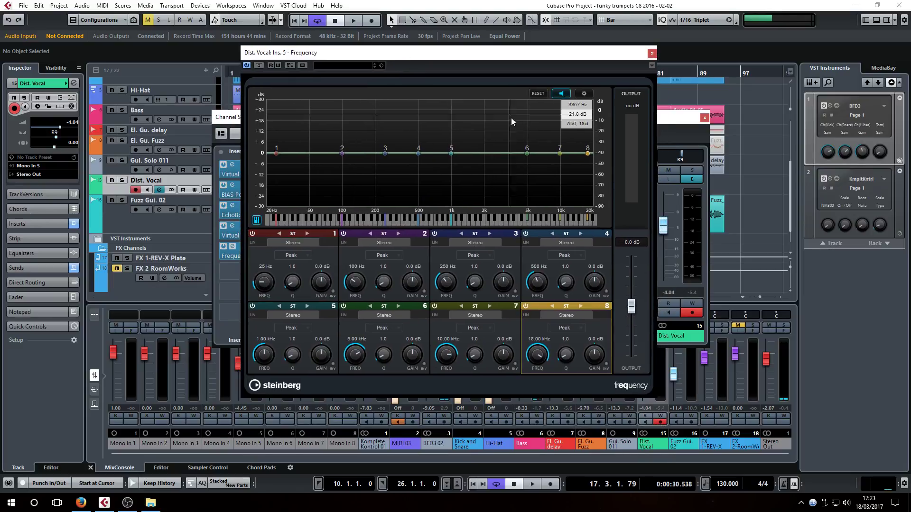
click(560, 94)
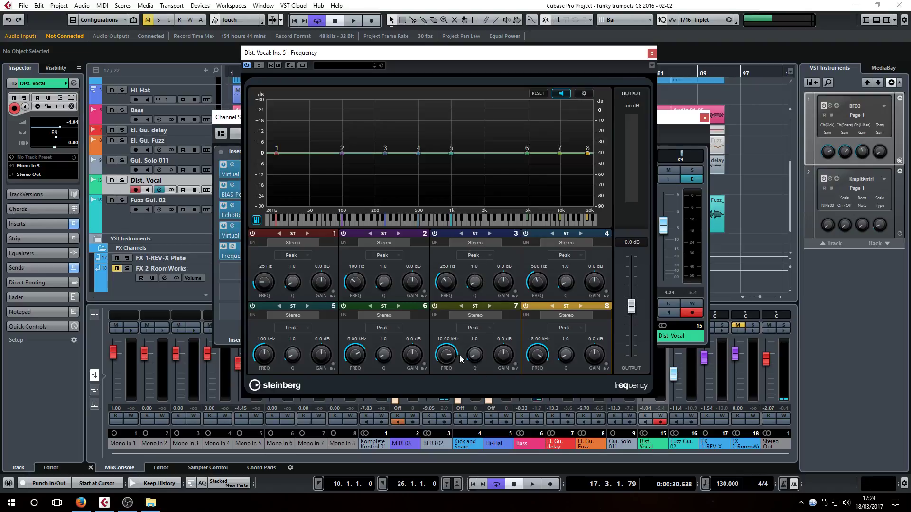
drag(474, 363, 475, 304)
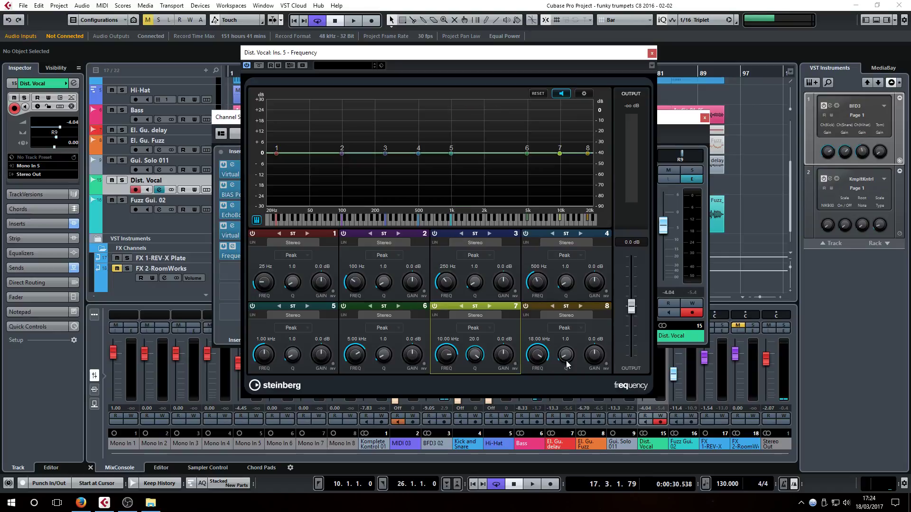
drag(567, 363, 560, 207)
drag(383, 363, 382, 308)
drag(294, 363, 295, 308)
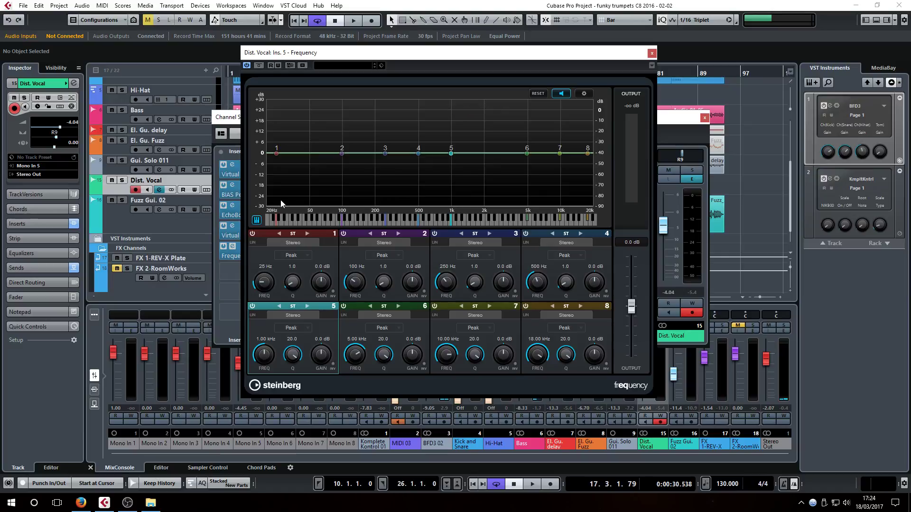
drag(567, 289, 561, 186)
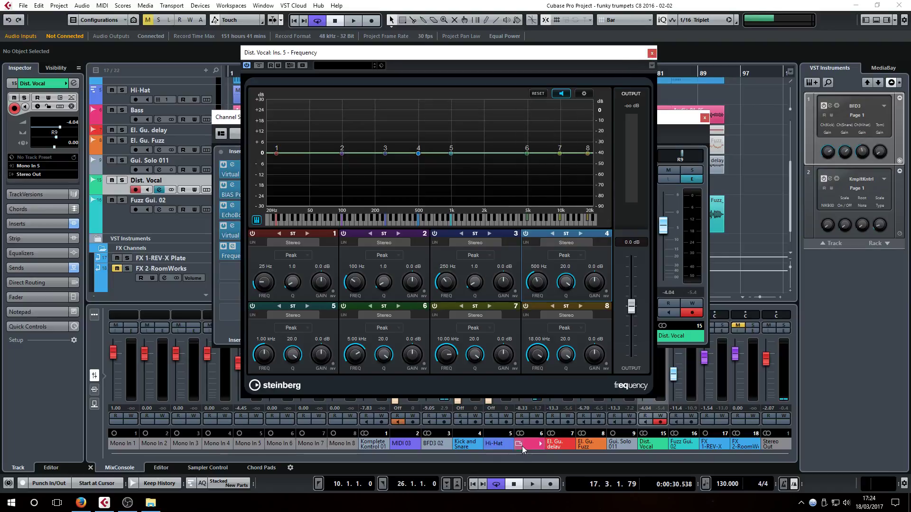
Close the Frequency EQ, insert the Eiosis E2Deesser in slot 6 of the Dist. Vocal channel and move its window higher.
click(652, 53)
click(261, 274)
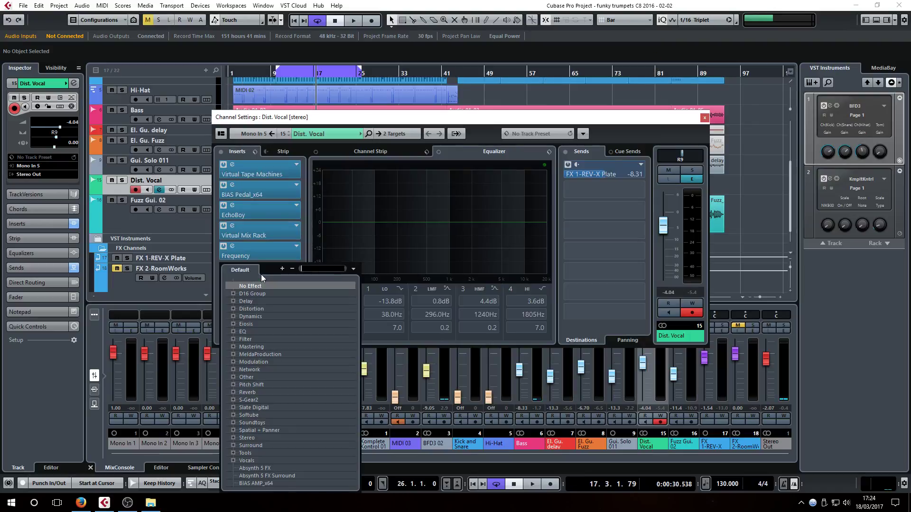
click(233, 325)
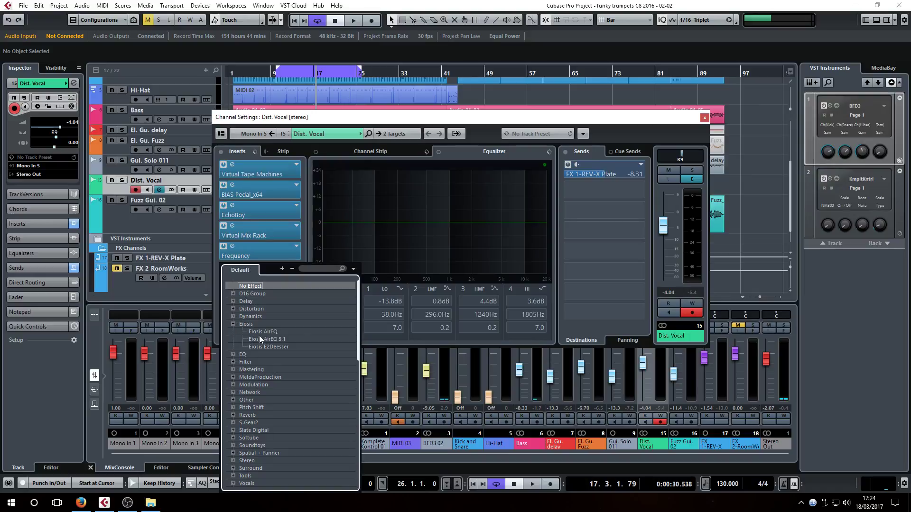
double_click(267, 347)
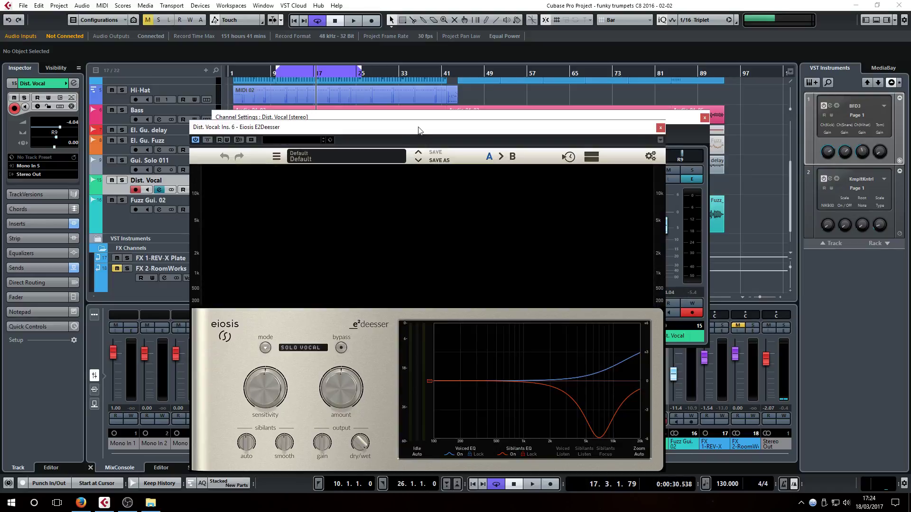
drag(416, 129, 424, 58)
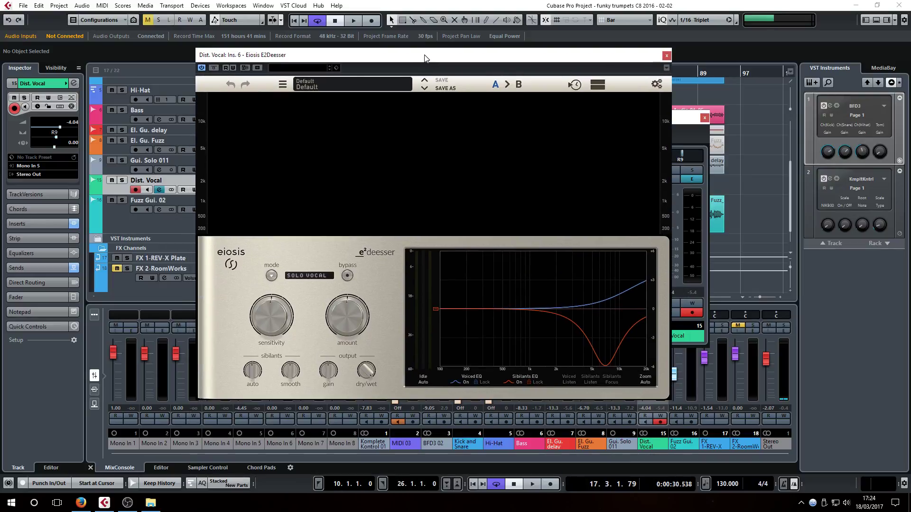
Load the Master Lead Vocal De-essing preset from the Mastering category in the E2Deesser.
click(300, 69)
click(301, 70)
click(309, 85)
mouse_move(342, 167)
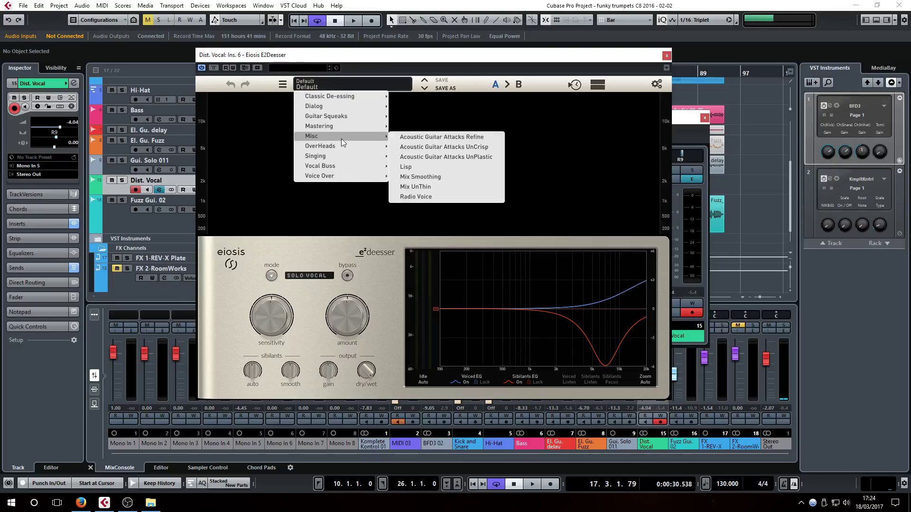
mouse_move(348, 128)
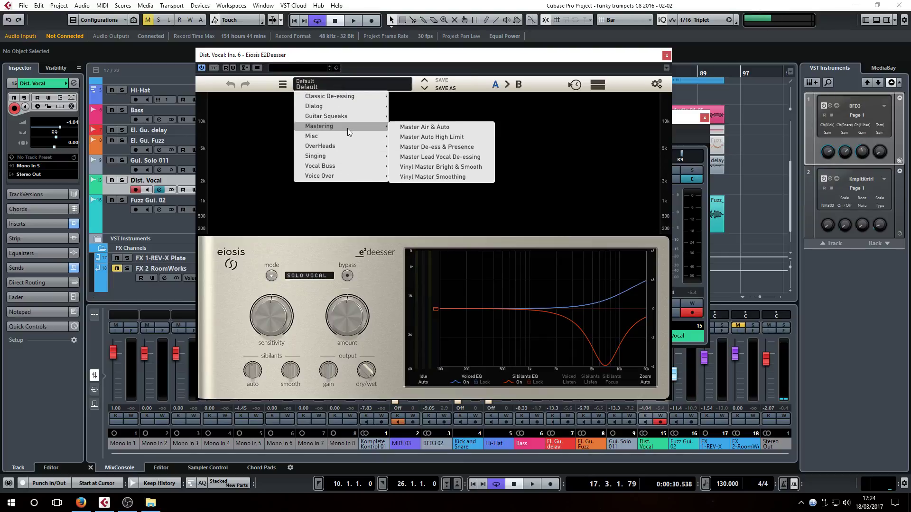
click(427, 157)
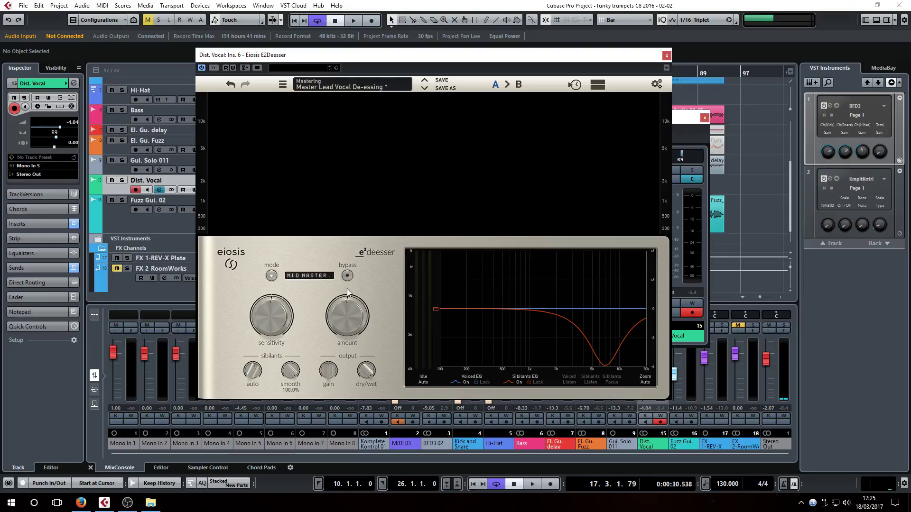
Adjust the E2Deesser's amount and sensitivity while auditioning the loop, then close the plug-in and stop playback.
drag(347, 311, 348, 331)
key(space)
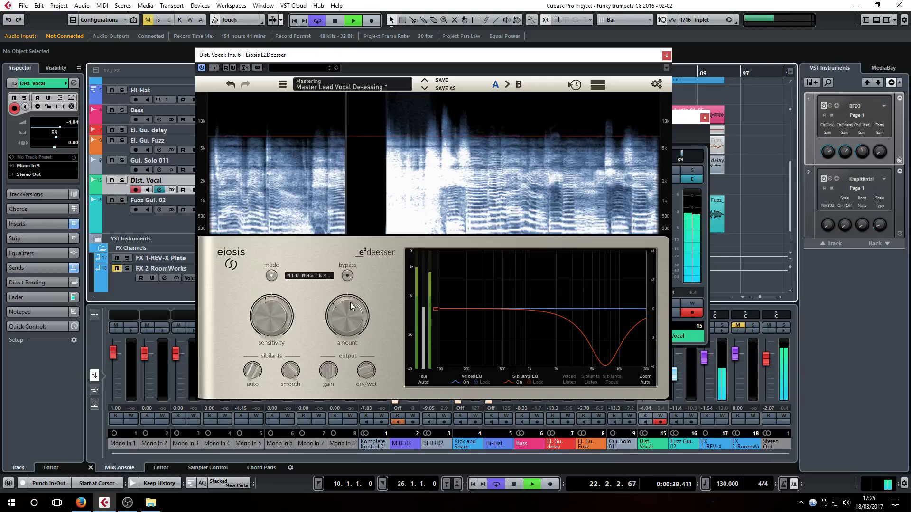
drag(262, 324, 262, 321)
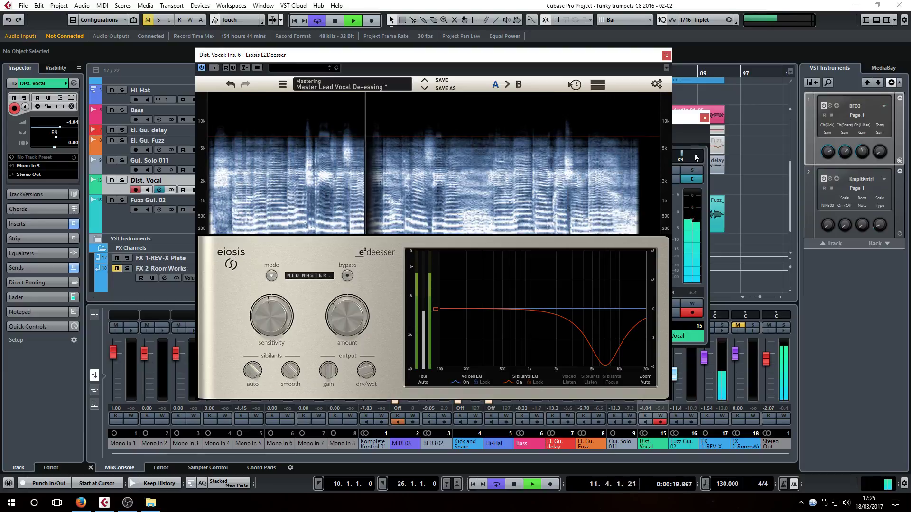
click(666, 56)
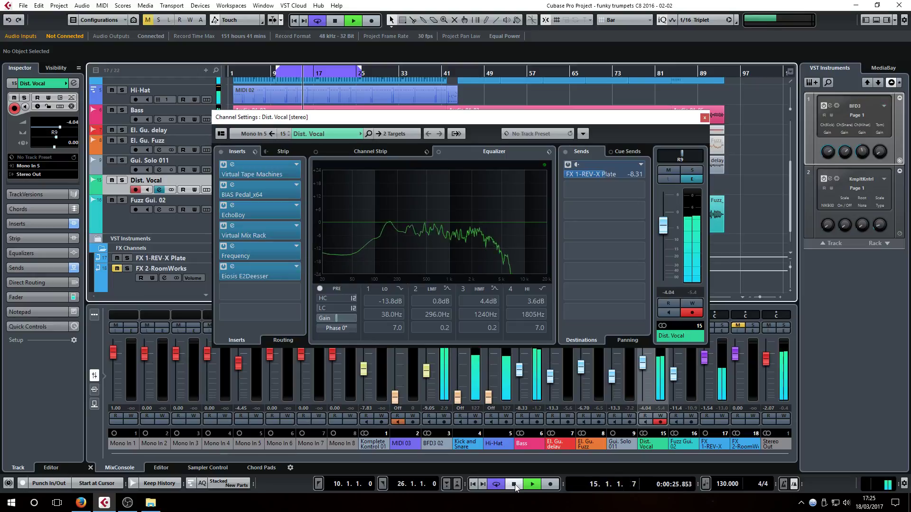
key(space)
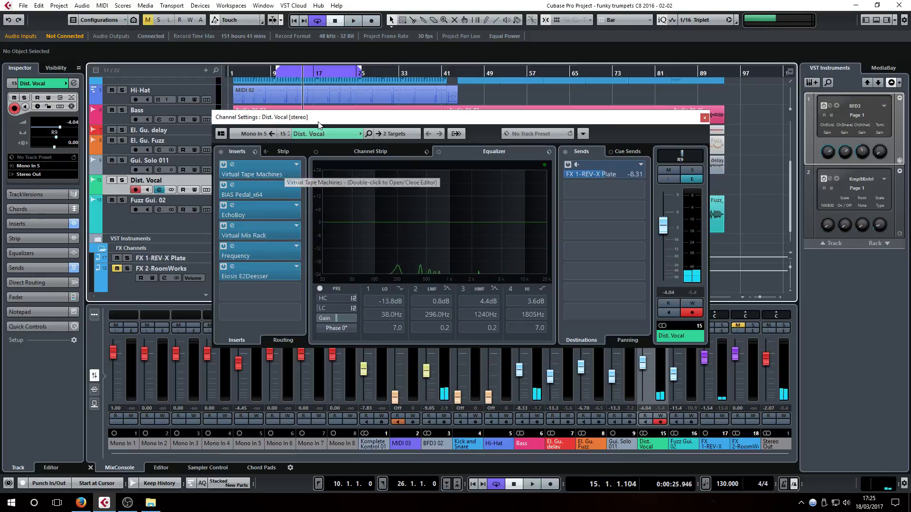
Move the Dist. Vocal channel settings window aside, look over the project's tracks, and bring the window back up.
drag(324, 121, 375, 278)
scroll(349, 160, up, 5)
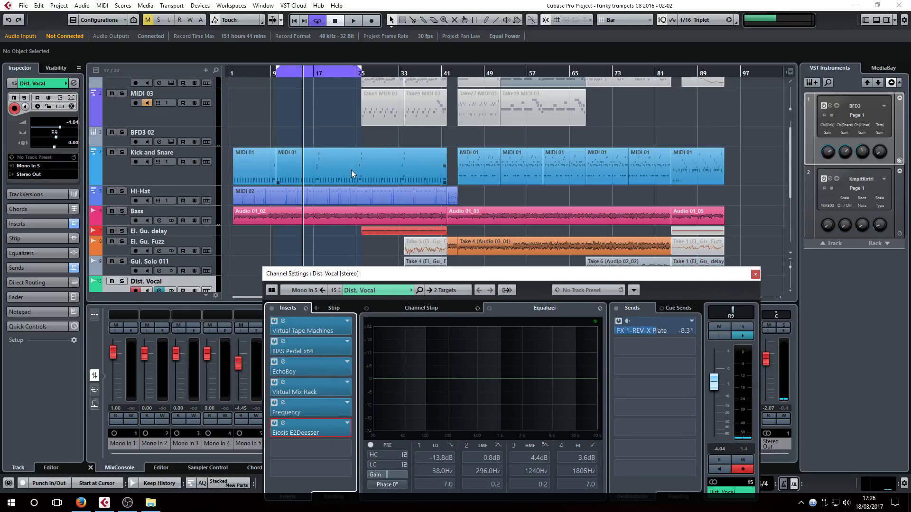
scroll(351, 170, down, 5)
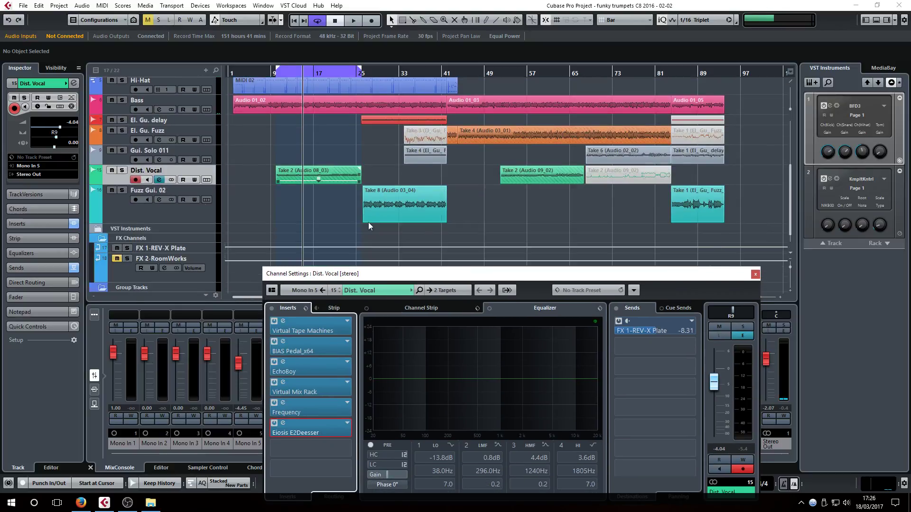
drag(397, 275, 384, 154)
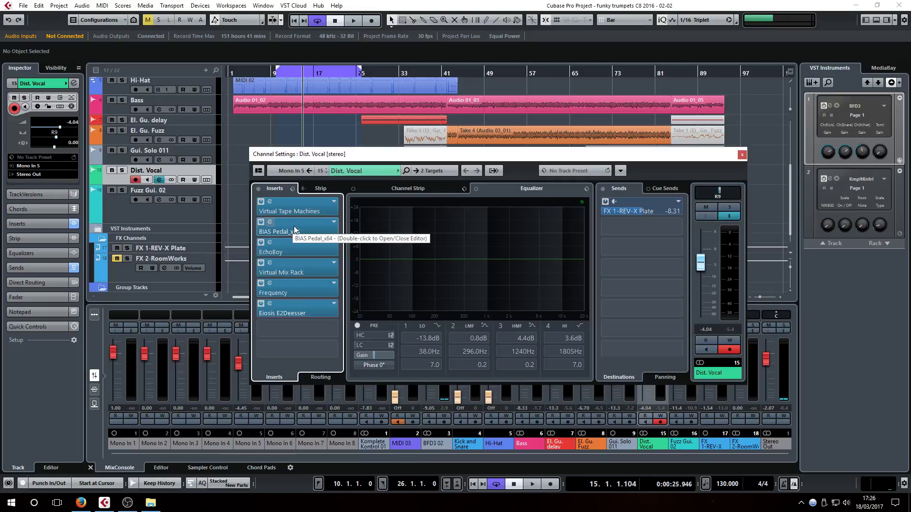
Reopen the E2Deesser, load the Male Singing preset from the Singing category and play the loop.
click(328, 309)
click(362, 88)
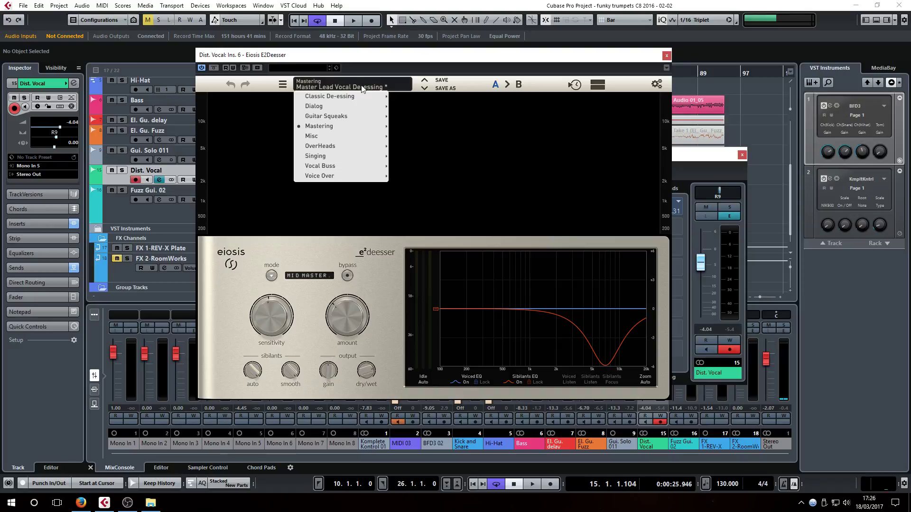
mouse_move(333, 138)
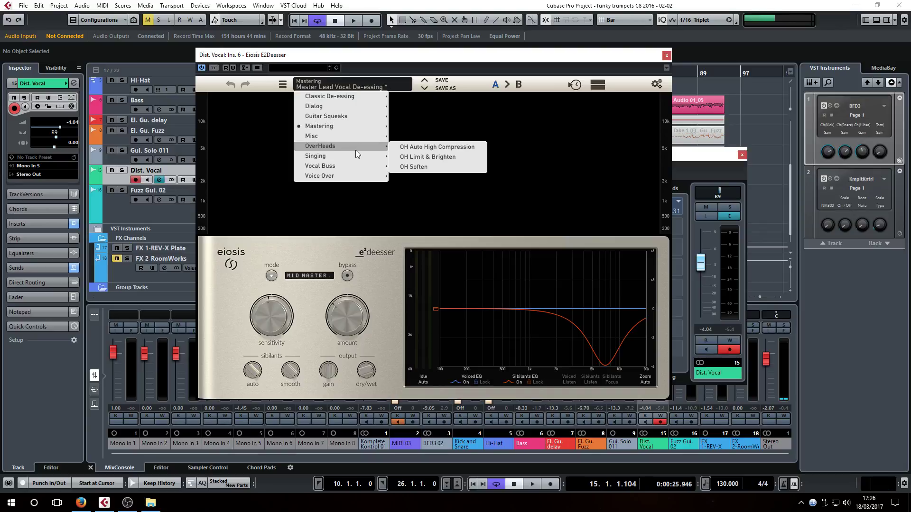
mouse_move(354, 161)
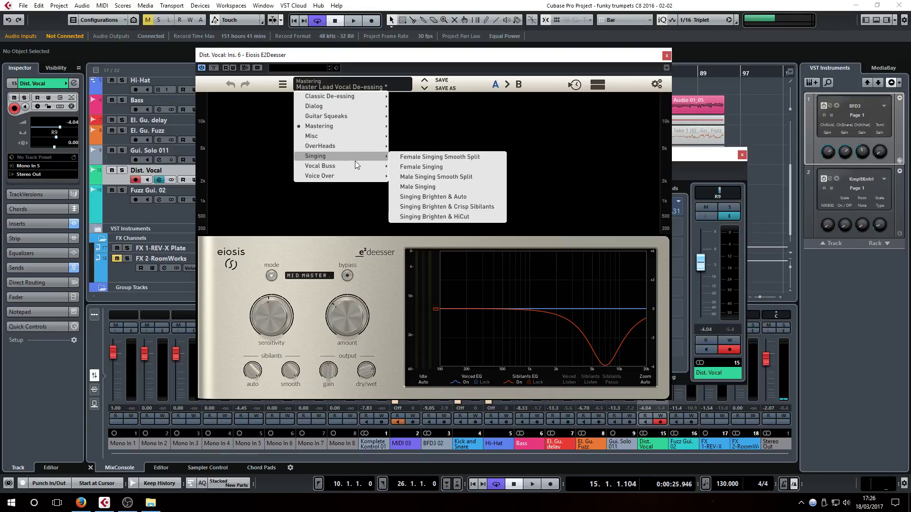
click(425, 188)
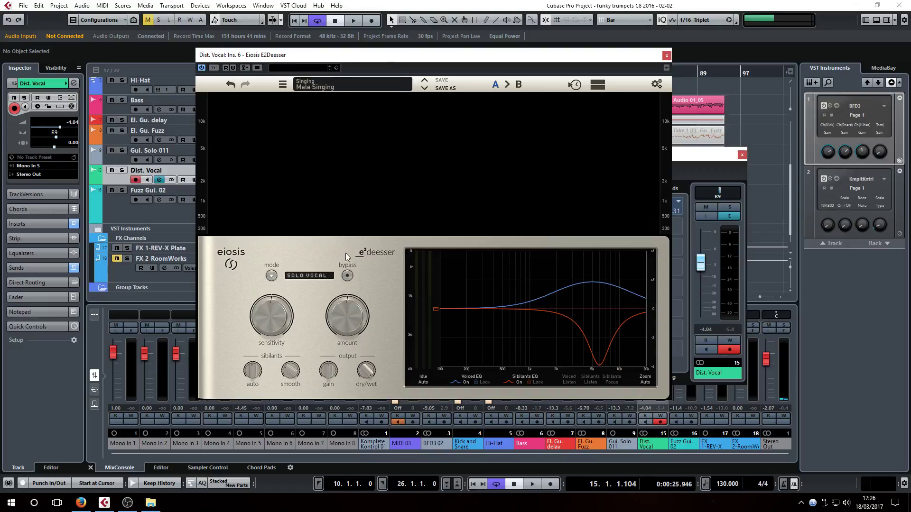
click(531, 484)
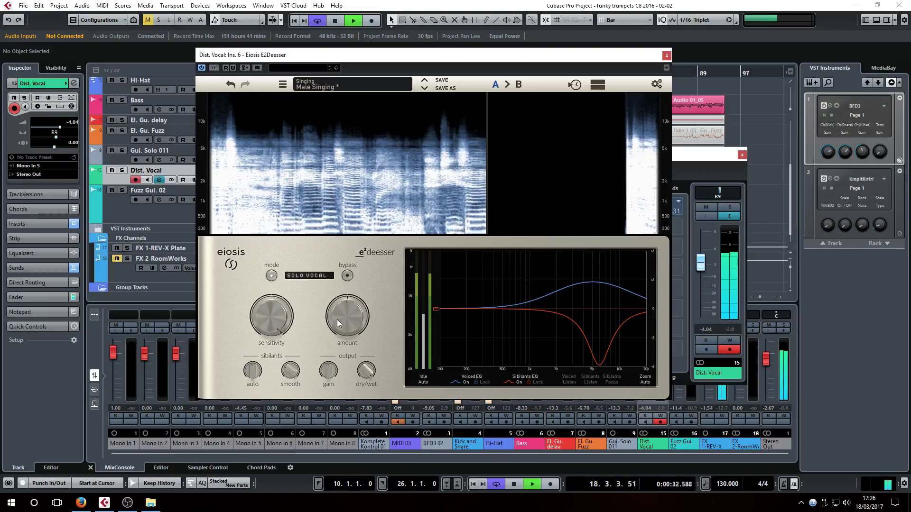
mouse_move(335, 306)
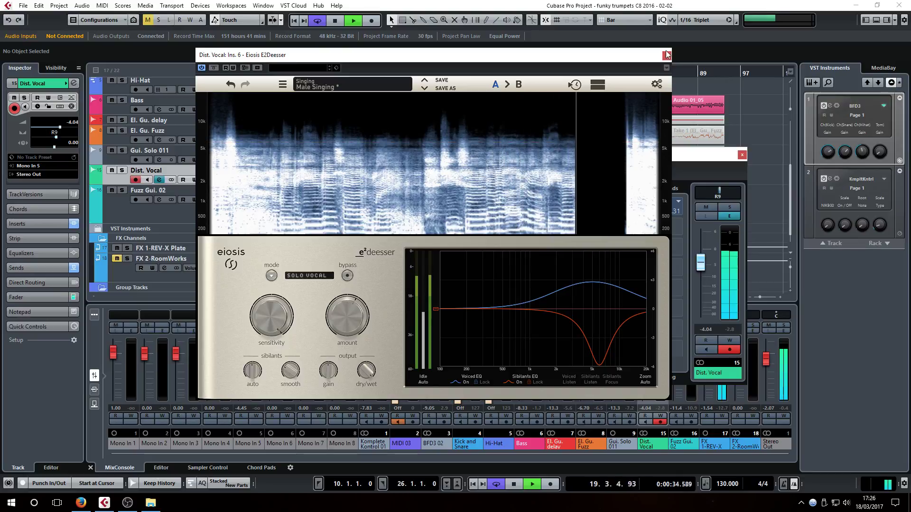
Load the Classic Wide Band preset from the Classic De-essing category in the E2Deesser.
click(338, 86)
mouse_move(338, 97)
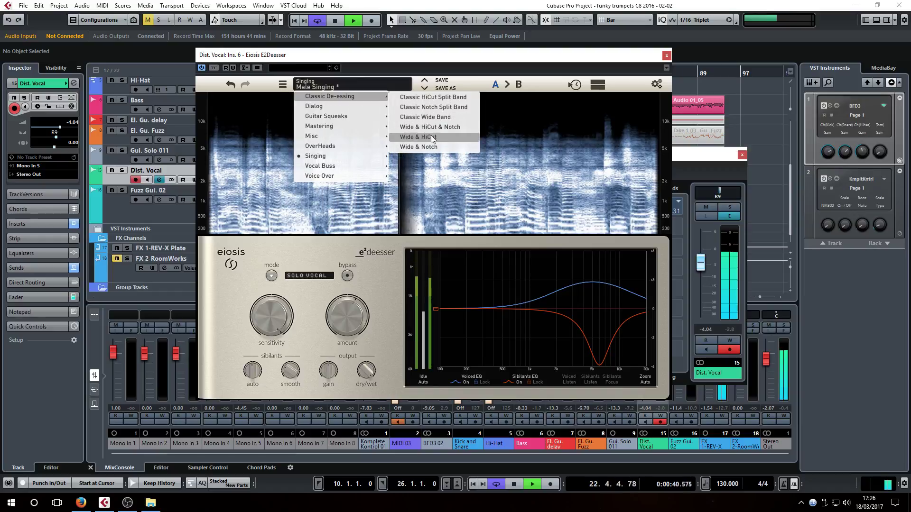
click(433, 116)
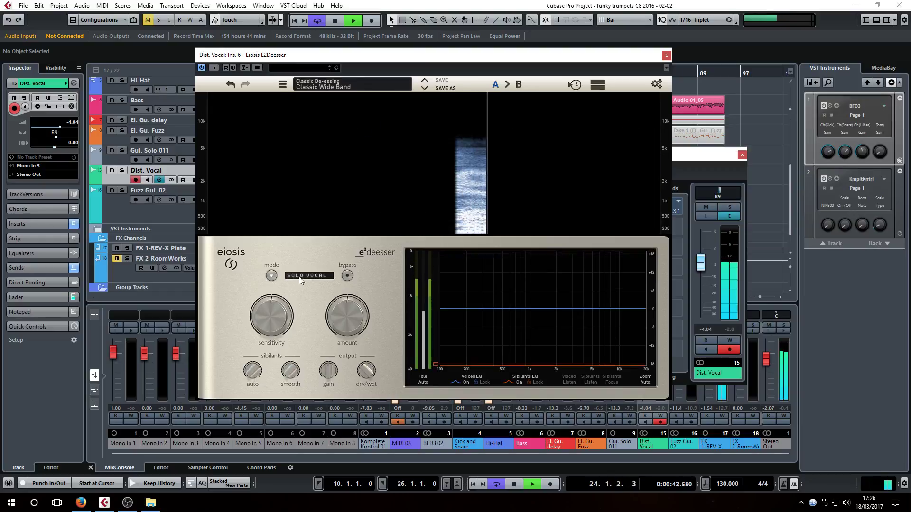
Set the sibilants smooth to 87.2% and auto to 100%, lower the dry/wet mix, then stop playback and close the E2Deesser.
mouse_move(278, 313)
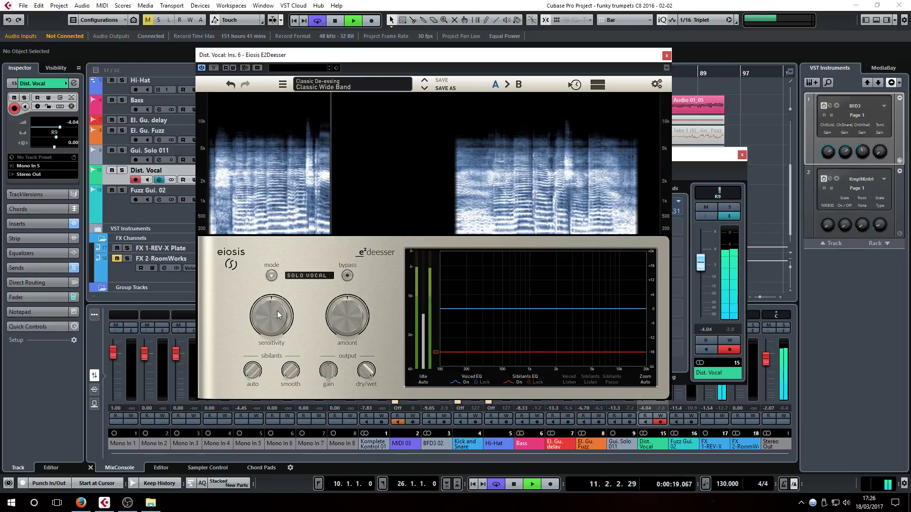
drag(292, 372, 262, 317)
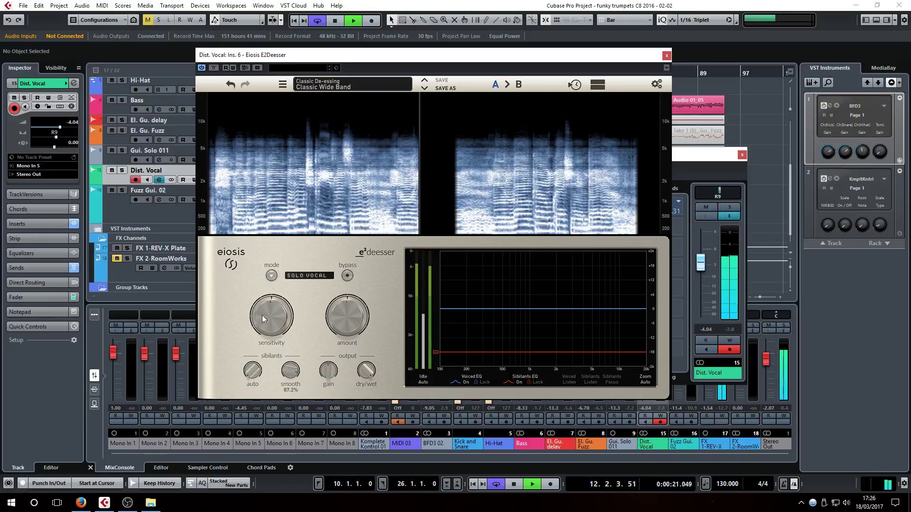
drag(255, 372, 231, 178)
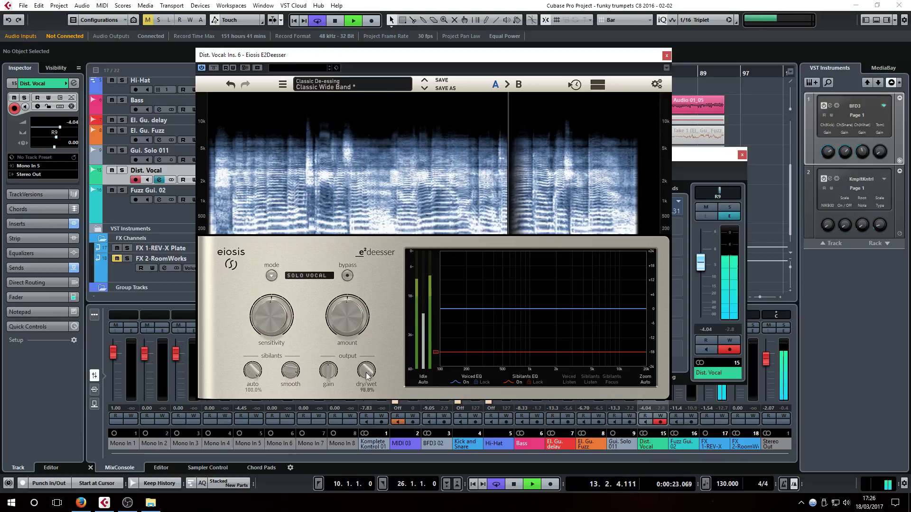
drag(366, 371, 367, 400)
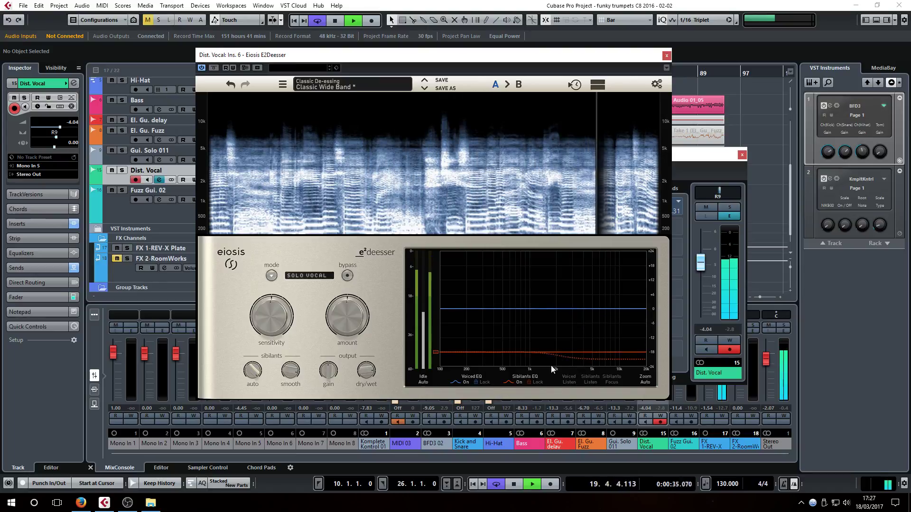
click(513, 484)
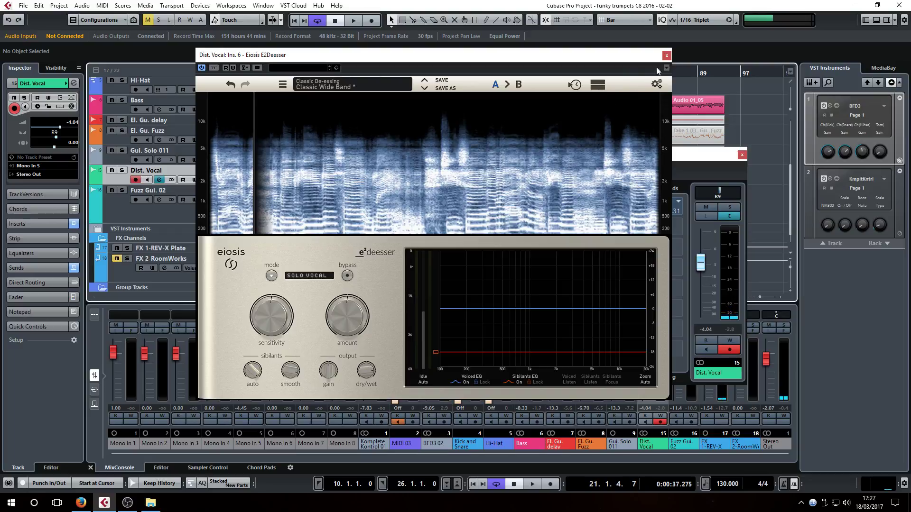
click(666, 55)
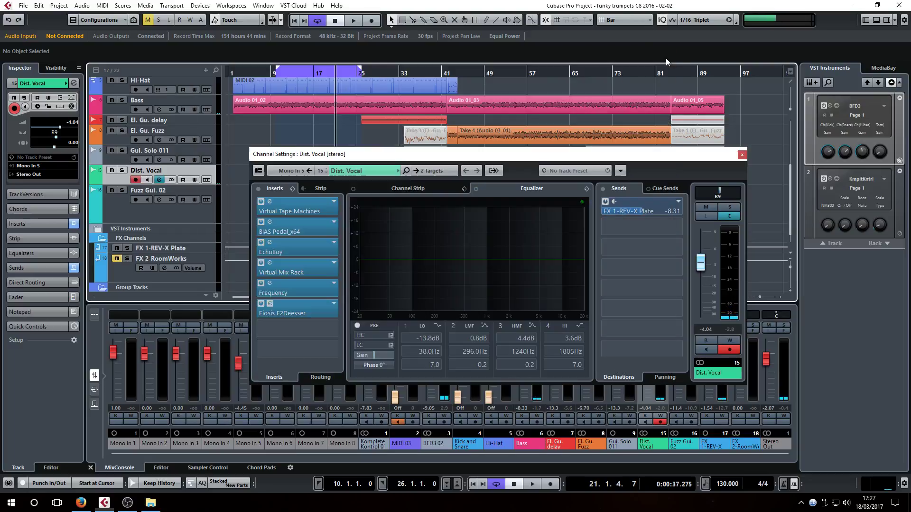
Remove the Eiosis E2Deesser from slot 6 of the Dist. Vocal channel and discard its changes.
click(336, 303)
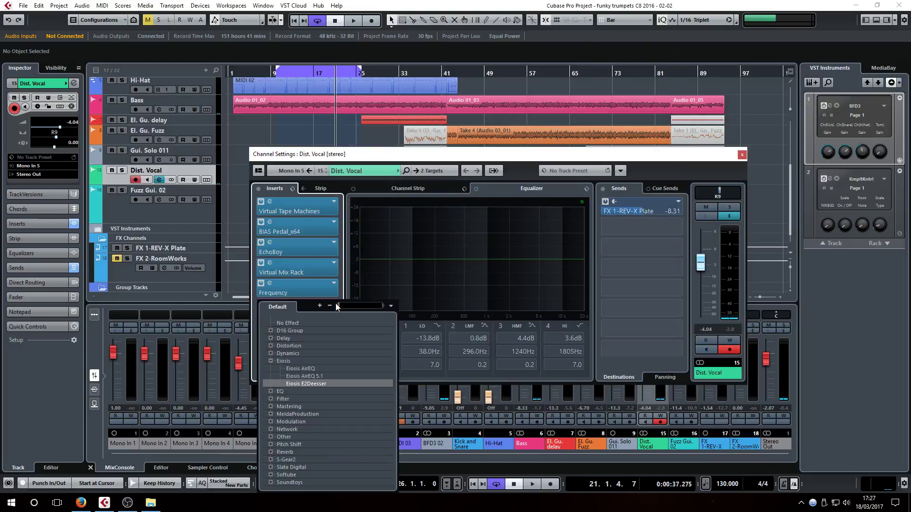
click(288, 323)
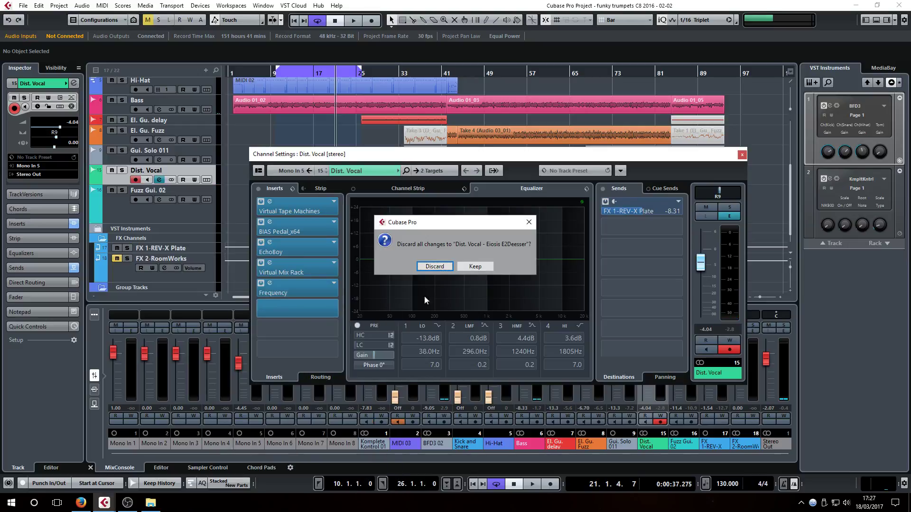
click(430, 268)
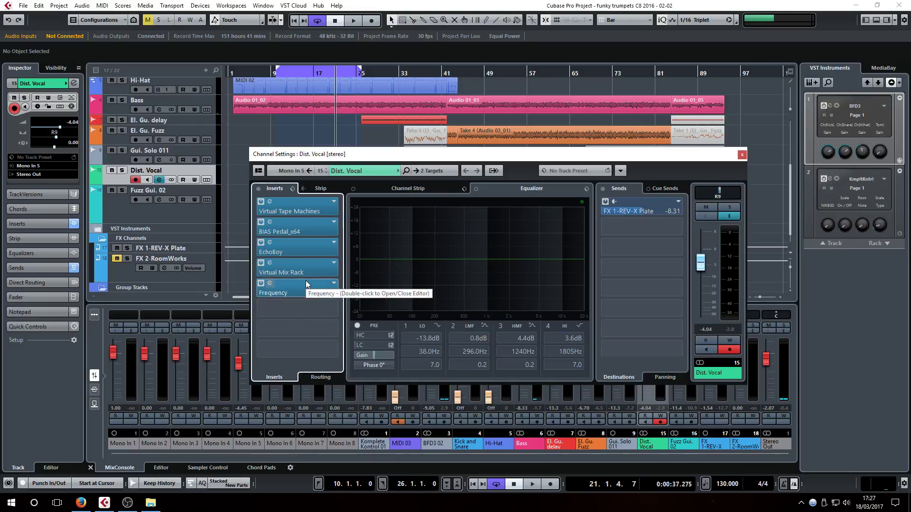
Move the channel settings window higher, play the loop with the Frequency EQ reopened and solo the Dist. Vocal channel.
drag(511, 155, 492, 102)
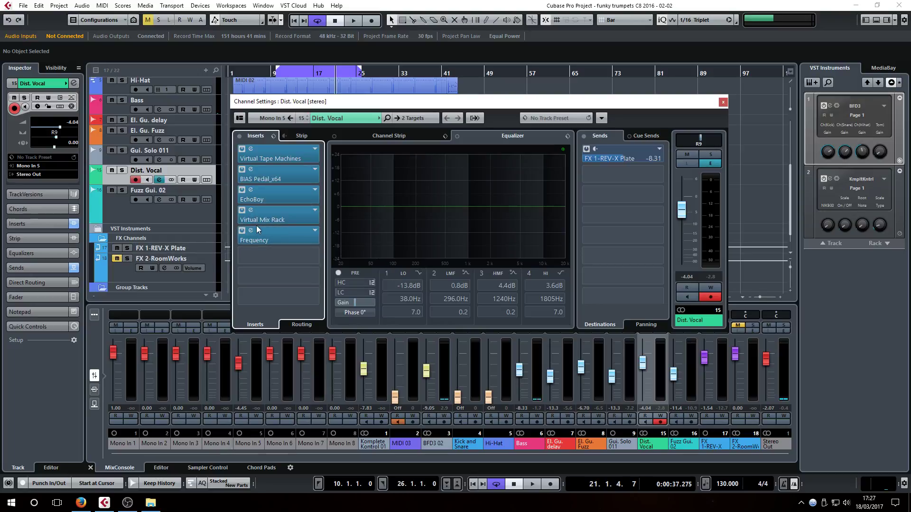
click(533, 485)
click(286, 232)
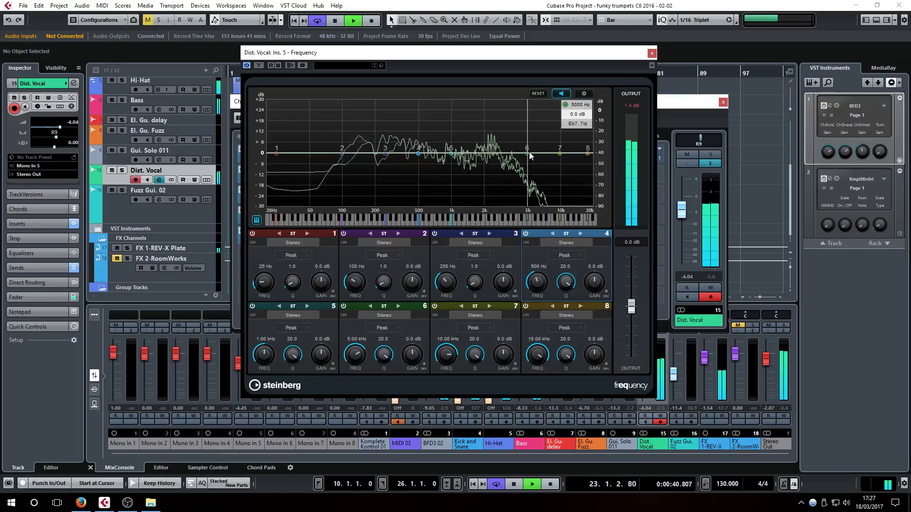
click(708, 155)
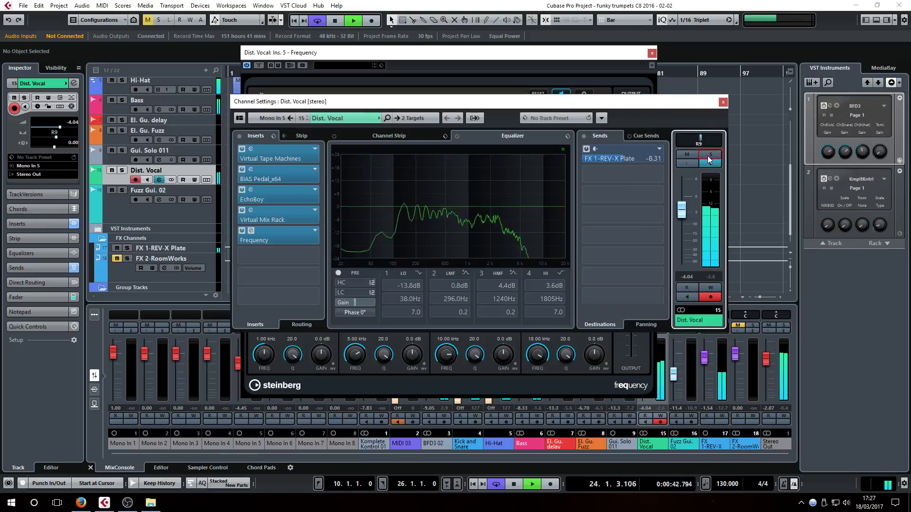
click(707, 156)
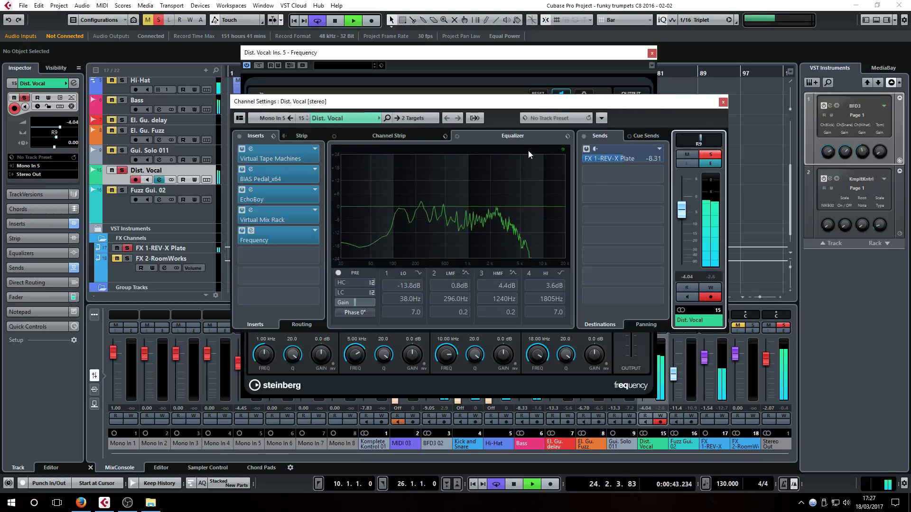
Reopen Frequency on Dist. Vocal, sweep boosted band 6 to 3.32 kHz, and cut its gain to -3.6 dB.
click(274, 232)
click(269, 238)
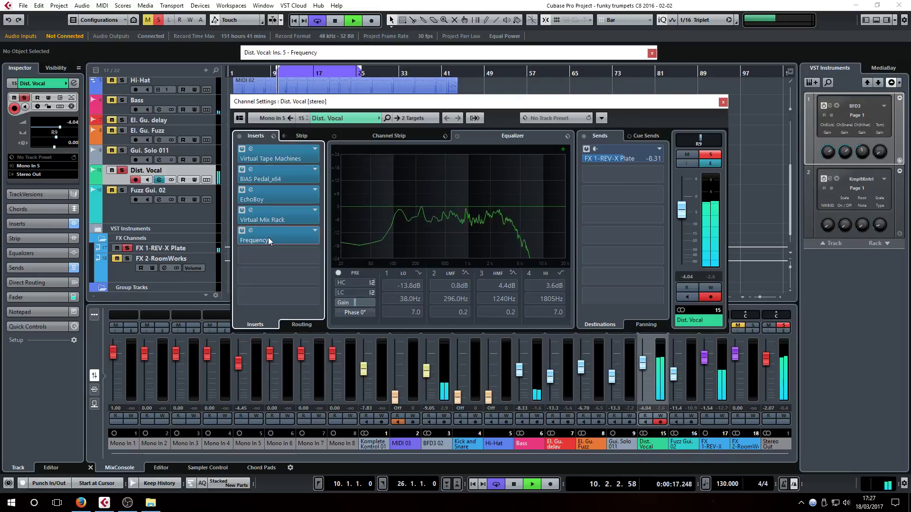
drag(526, 156, 509, 110)
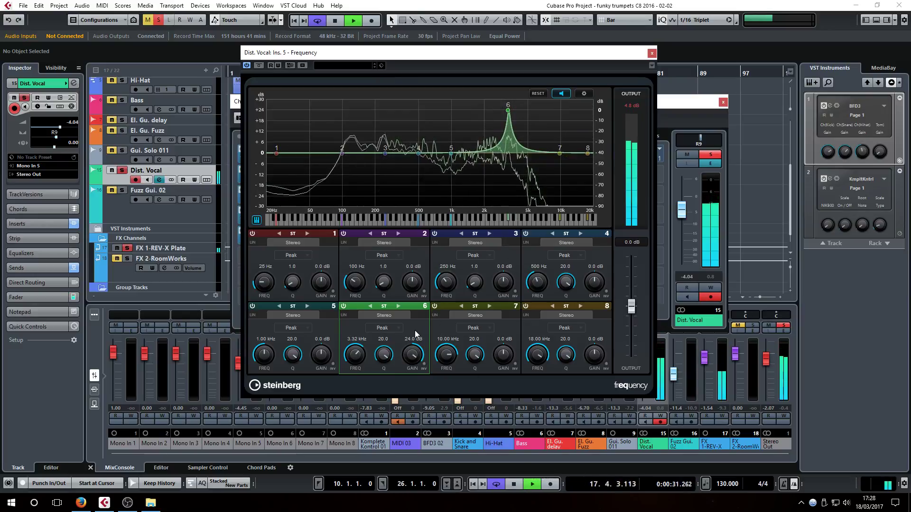
drag(412, 355, 412, 400)
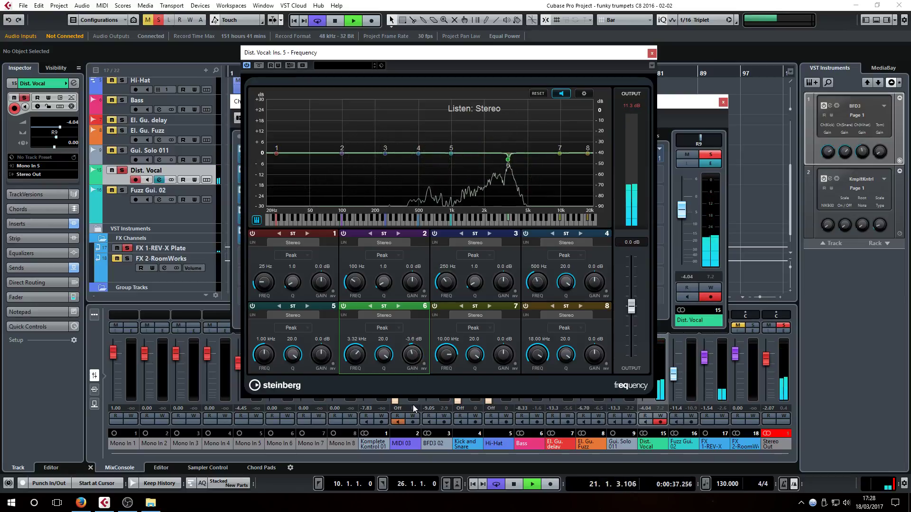
drag(413, 406, 413, 405)
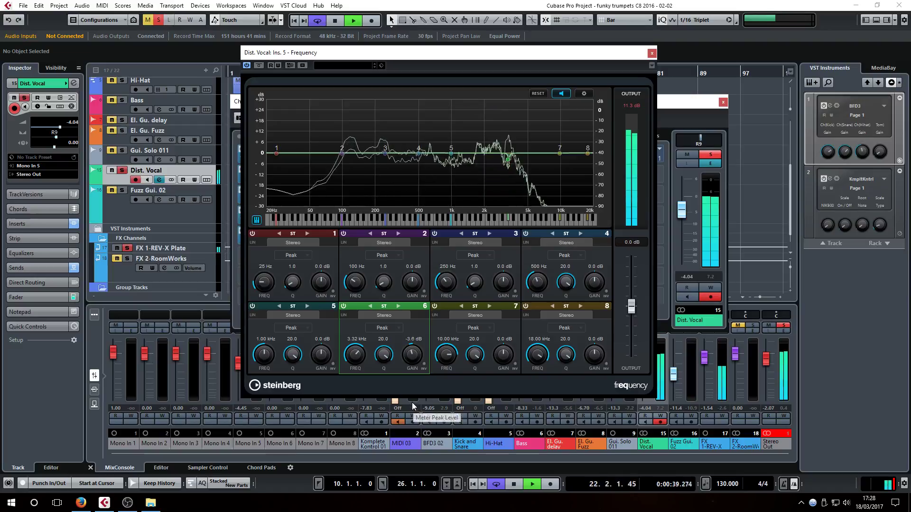
Sweep boosted band 7 down to 4.91 kHz and cut its gain to -2.2 dB.
drag(558, 153, 527, 86)
drag(504, 355, 502, 405)
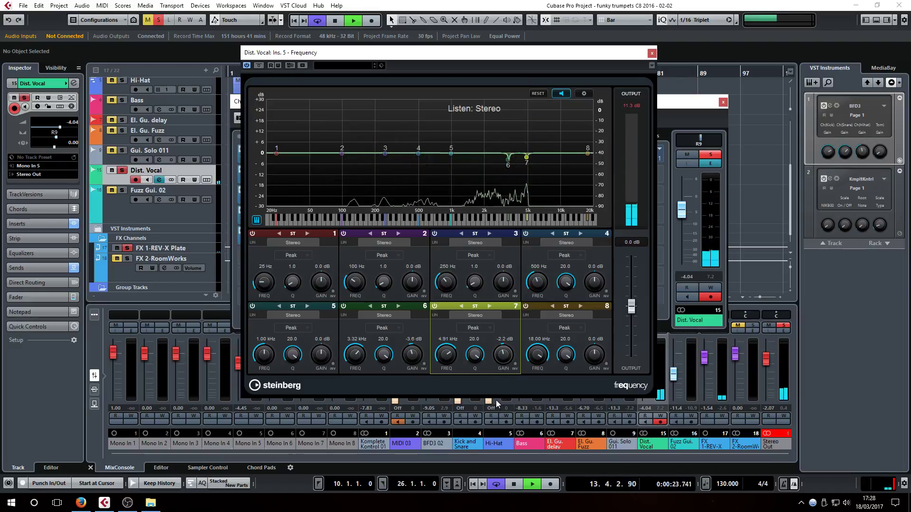
drag(497, 400, 497, 401)
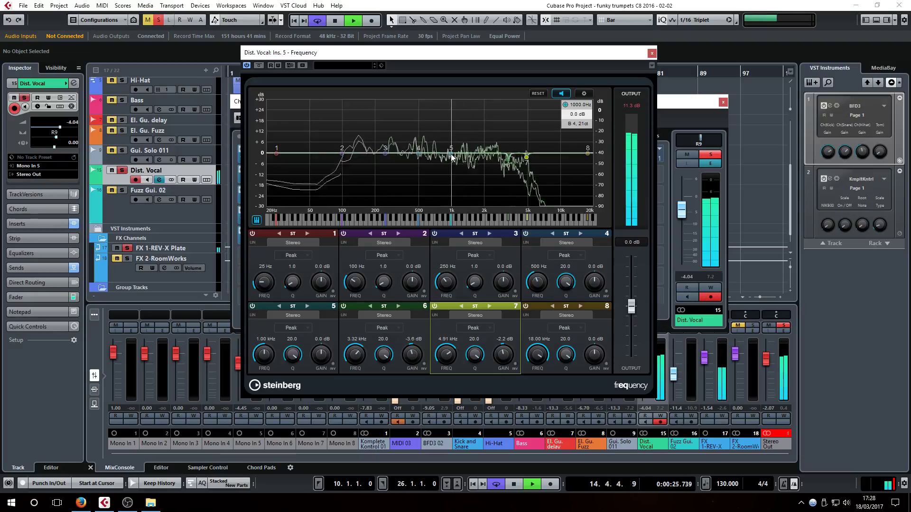
Sweep band 5 to 2.10 kHz and cut it to -3.4 dB, then ease band 6's gain to -1.4 dB.
drag(451, 156, 487, 111)
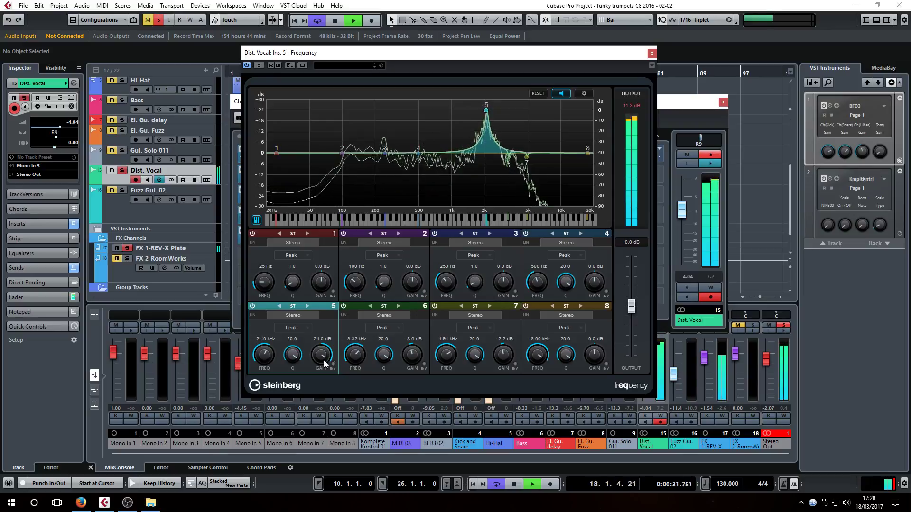
drag(321, 355, 336, 424)
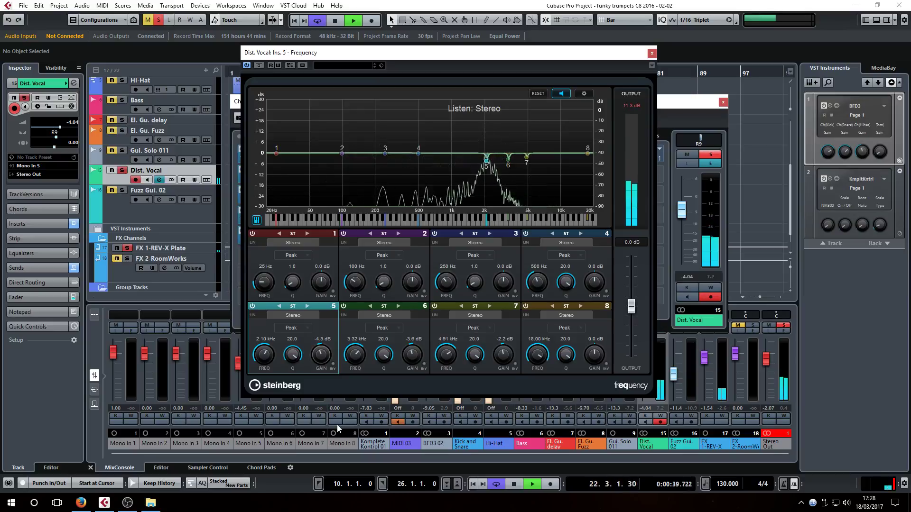
drag(336, 424, 335, 422)
mouse_move(420, 154)
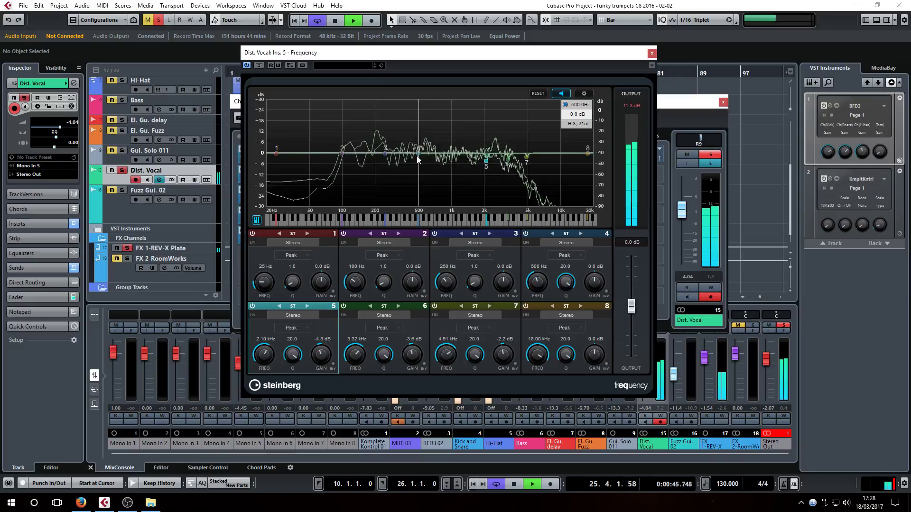
drag(320, 355, 320, 358)
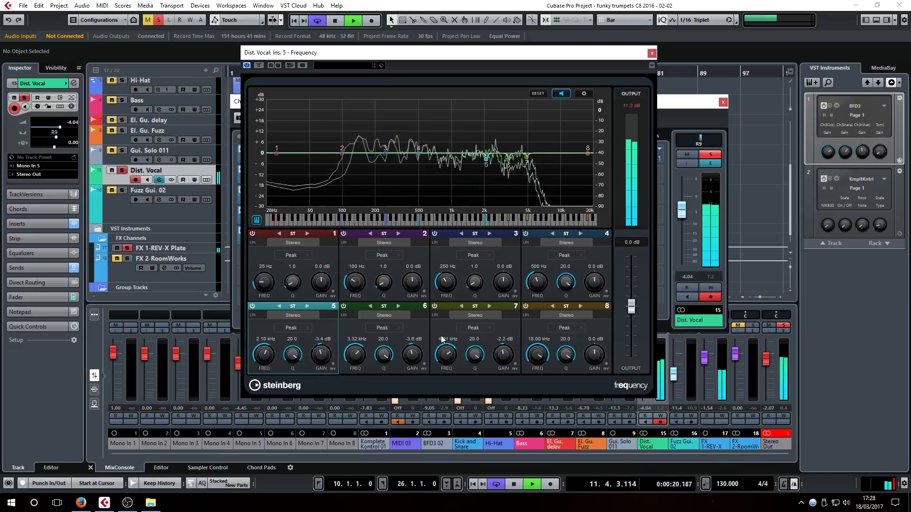
drag(408, 357, 412, 348)
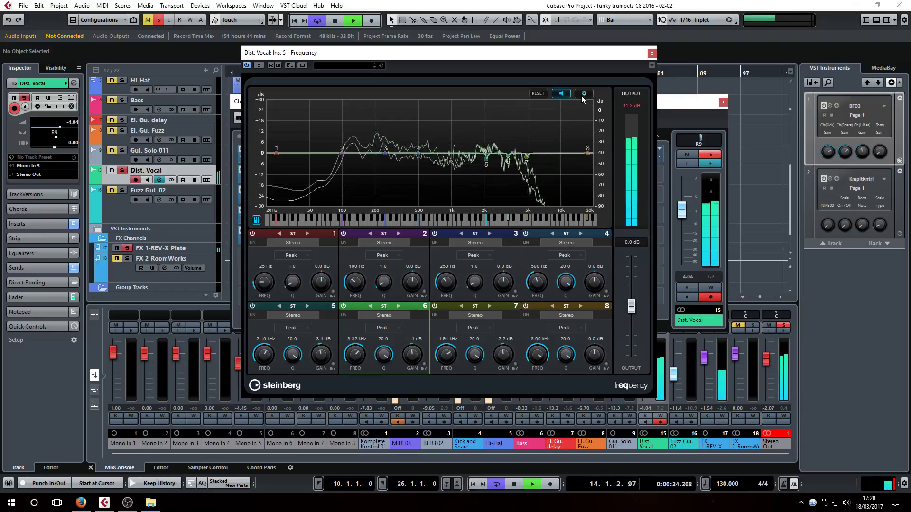
Cut band 4 to -2.2 dB at 1.27 kHz and lower band 1 to about -6 dB at 20 Hz.
drag(419, 151, 463, 110)
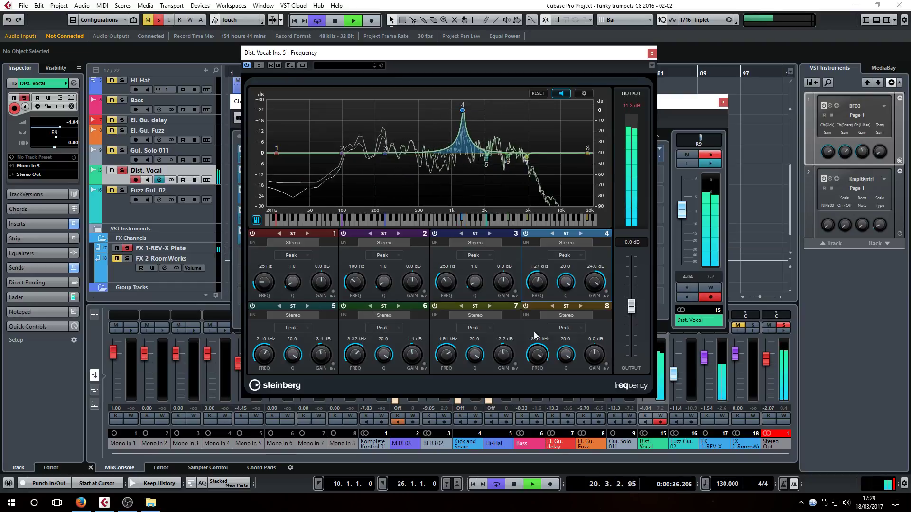
drag(596, 283, 601, 338)
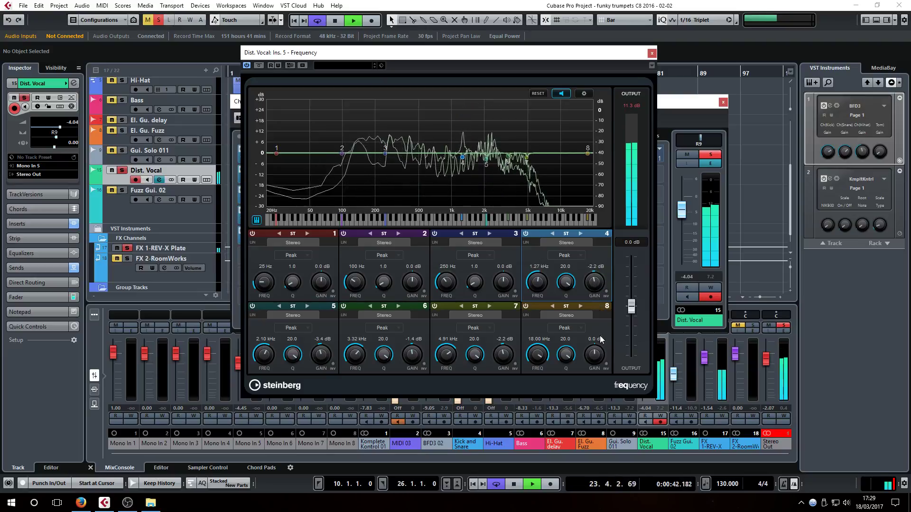
drag(276, 153, 261, 166)
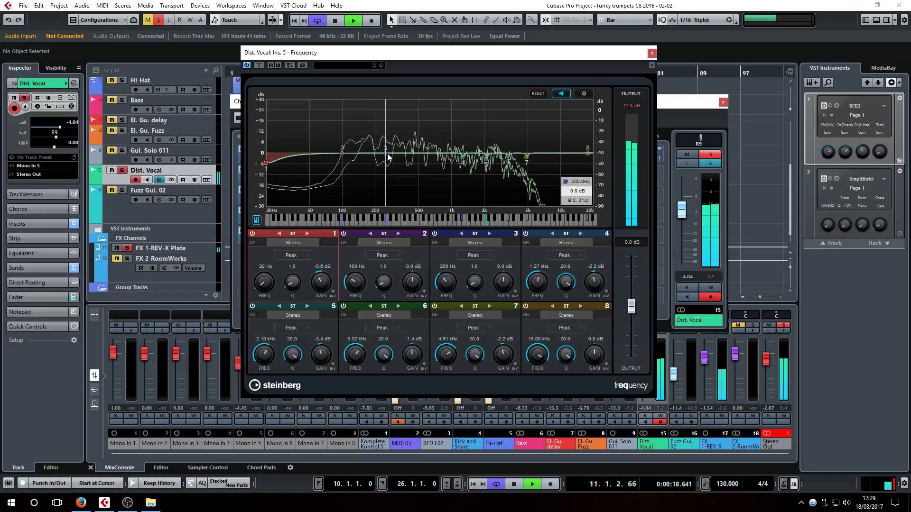
Sweep boosted band 8 down to 1.58 kHz and cut its gain to -2.6 dB.
click(588, 153)
drag(588, 153, 473, 101)
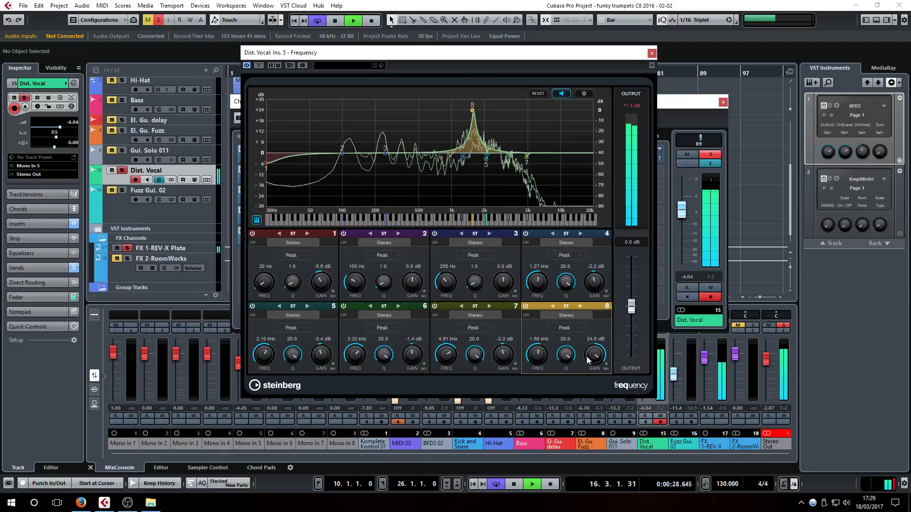
drag(587, 357, 595, 407)
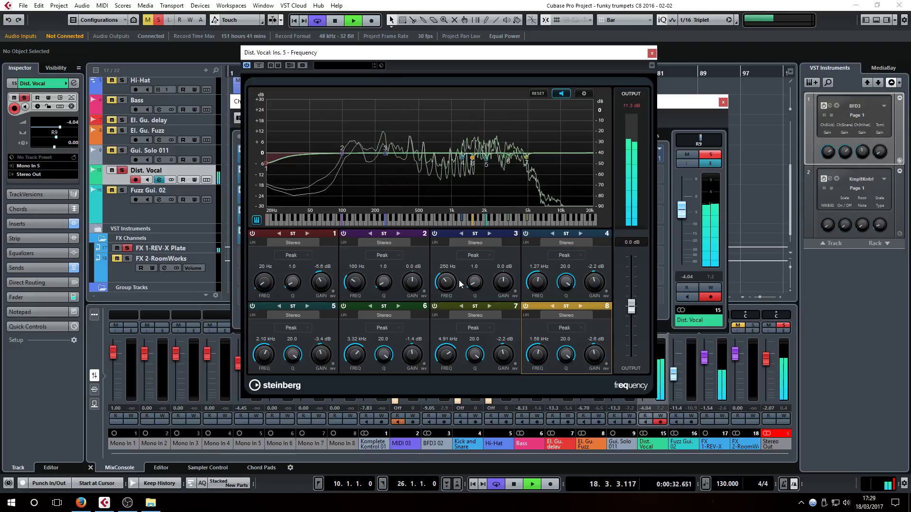
Set band 3's Q to 20.0, sweep it boosted to 558 Hz, and cut its gain to -3.4 dB.
drag(475, 283, 472, 205)
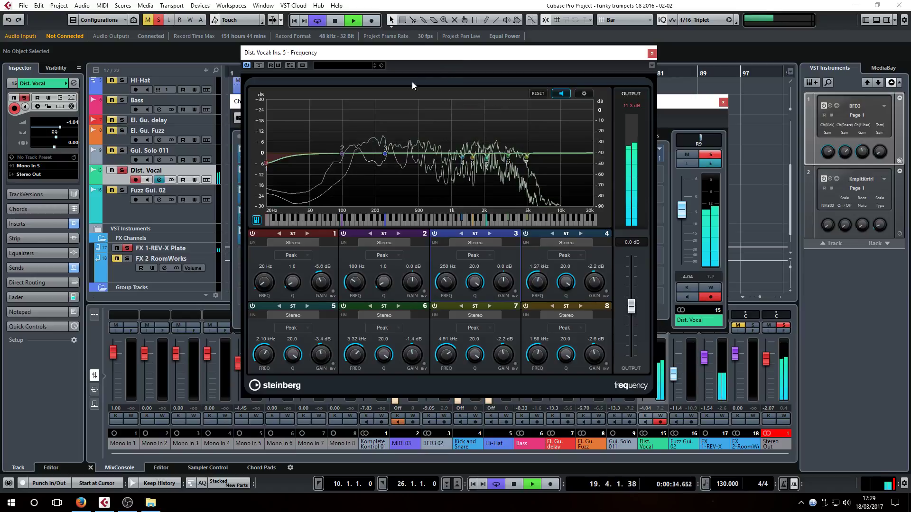
drag(386, 153, 432, 105)
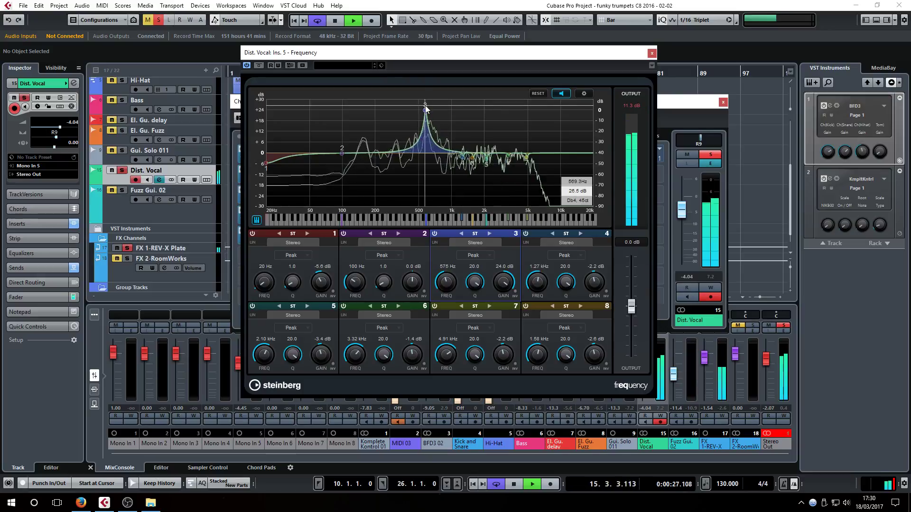
drag(431, 108, 425, 103)
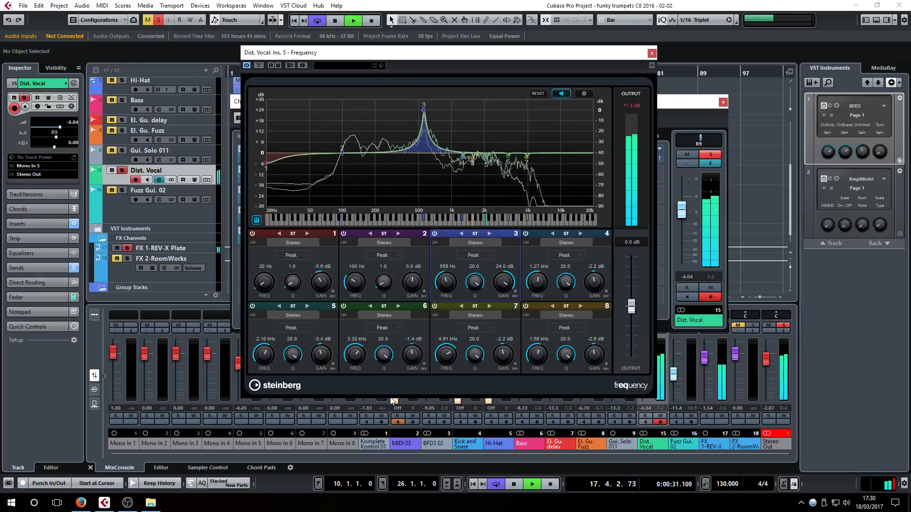
drag(510, 285, 508, 324)
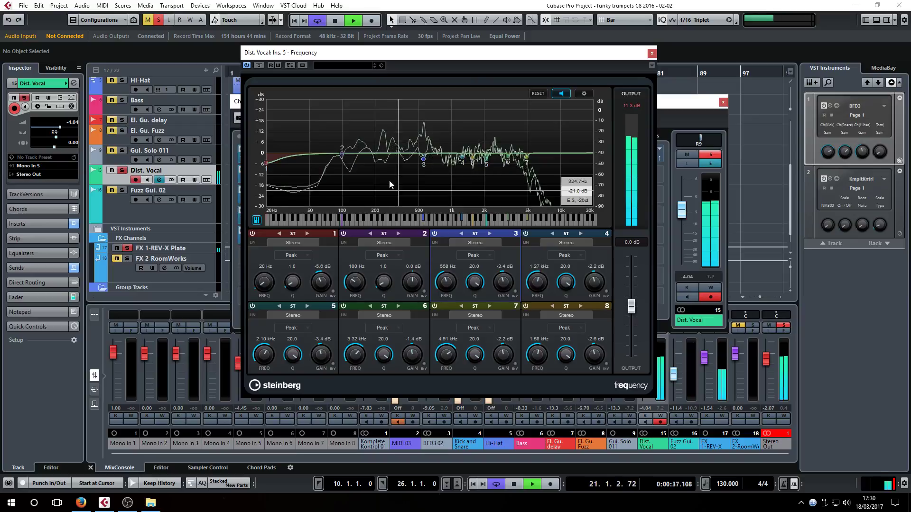
Sweep boosted band 2 to 140 Hz, set its Q to 2.3 and cut its gain to -3.8 dB.
drag(342, 153, 368, 143)
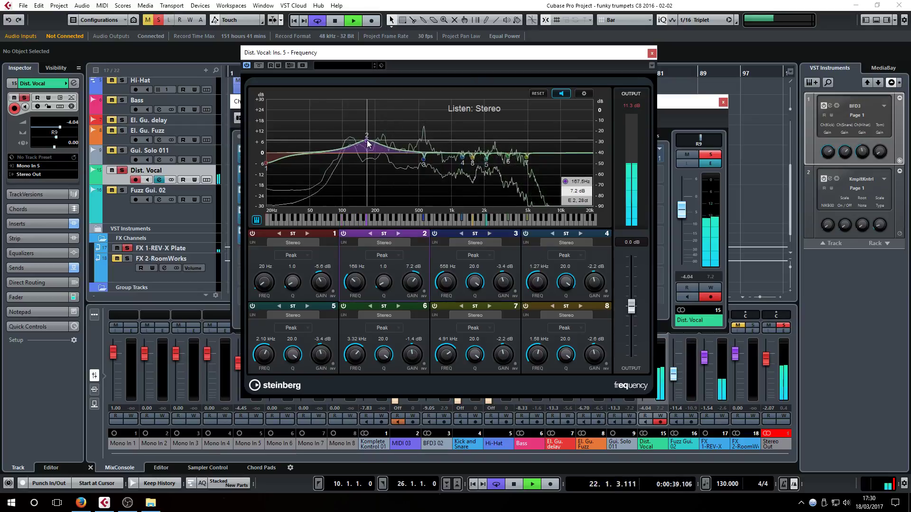
drag(385, 281, 358, 102)
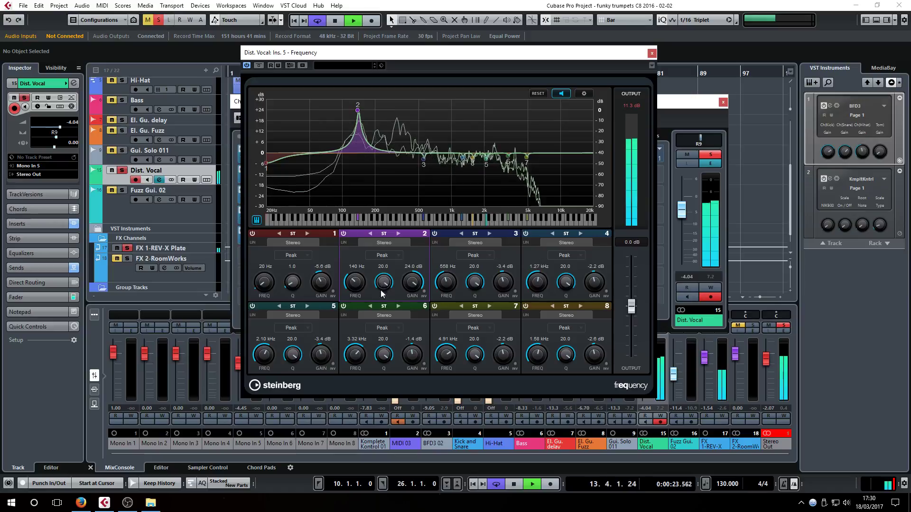
drag(382, 289, 398, 393)
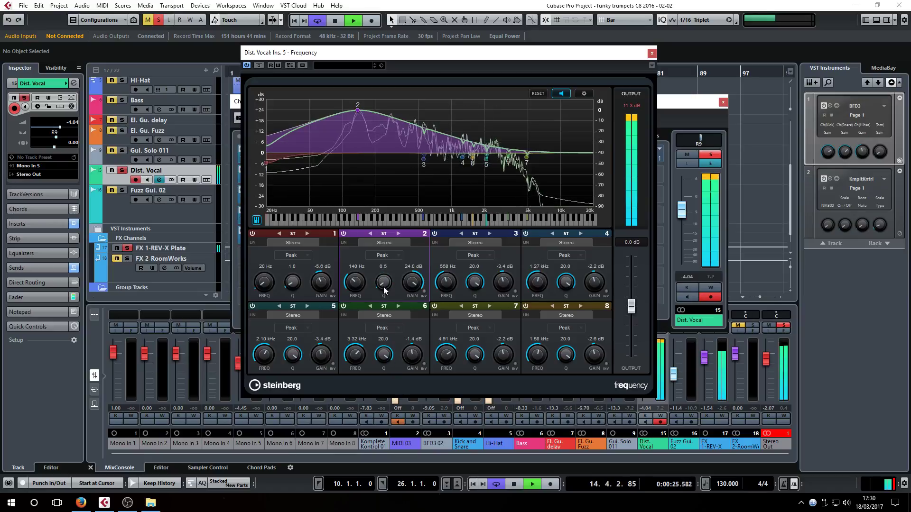
drag(384, 287, 403, 331)
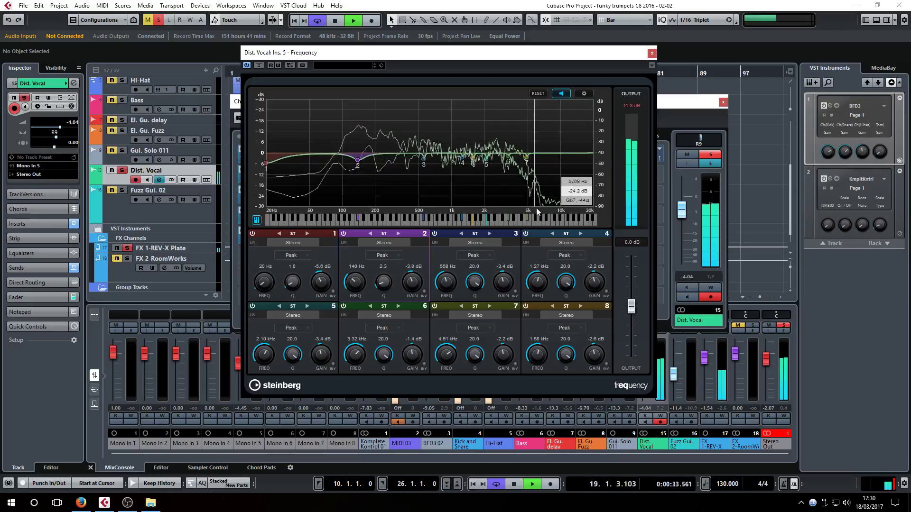
Widen the upper cuts by setting Q to 11.5 on band 8, 4.1 on band 7, 2.3 on band 6 and 13.8 on band 5.
drag(564, 354, 562, 359)
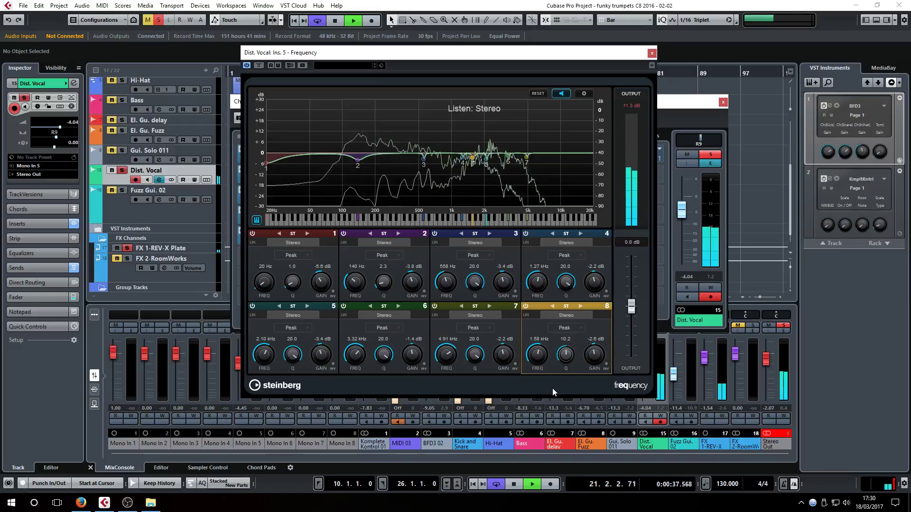
drag(552, 388, 551, 380)
drag(476, 355, 479, 385)
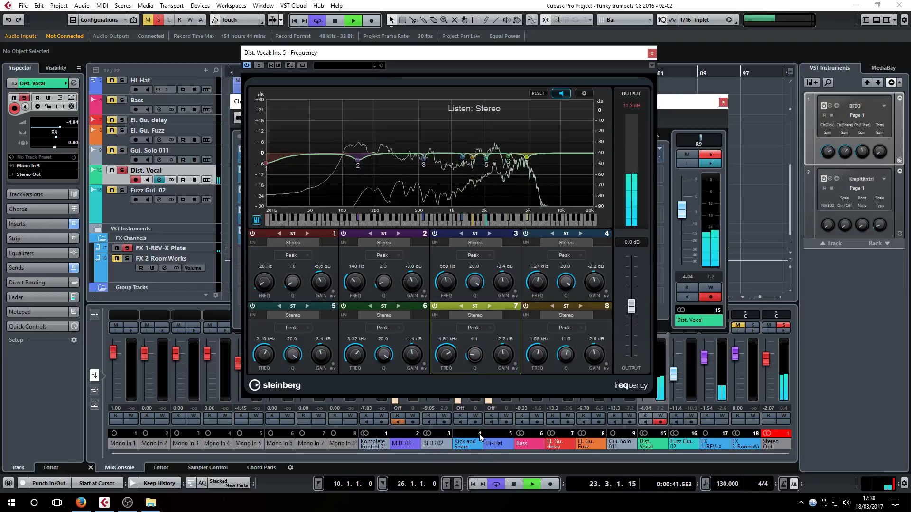
drag(388, 356, 382, 370)
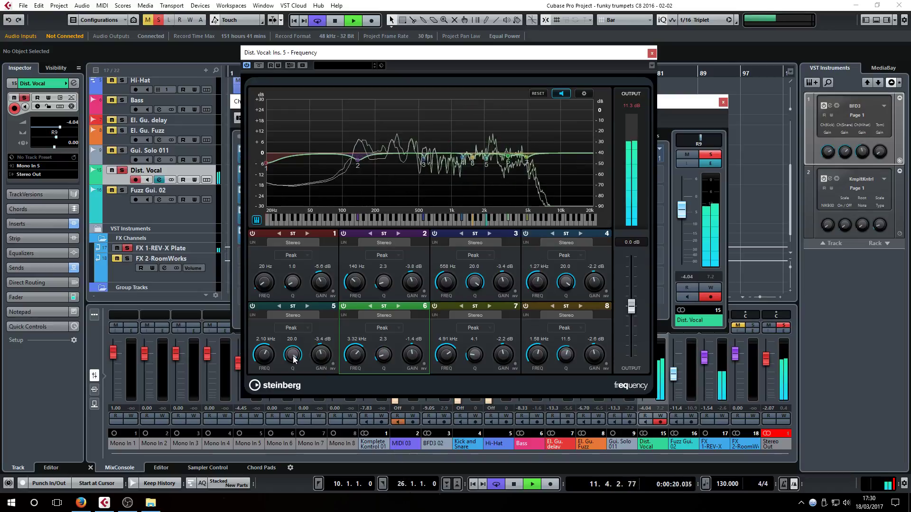
drag(292, 355, 305, 395)
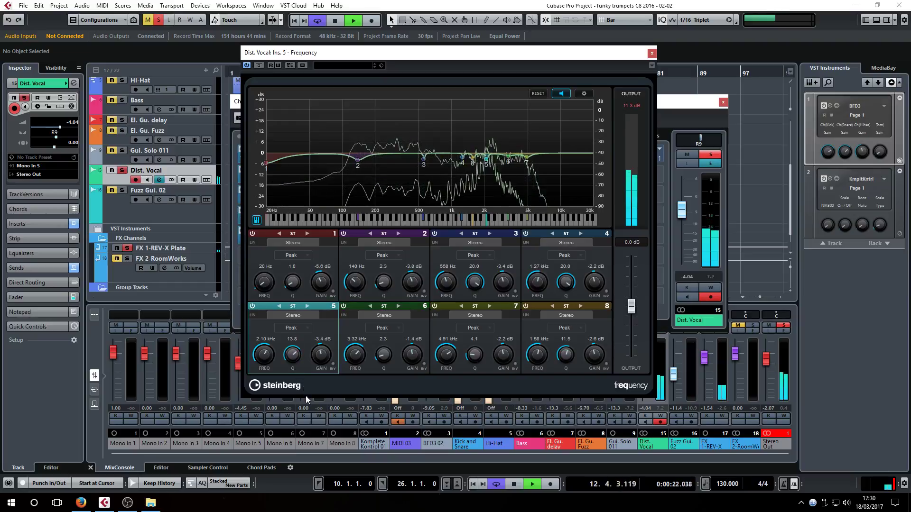
Close the Frequency window and unsolo the Dist. Vocal channel to hear it in the full mix.
click(652, 53)
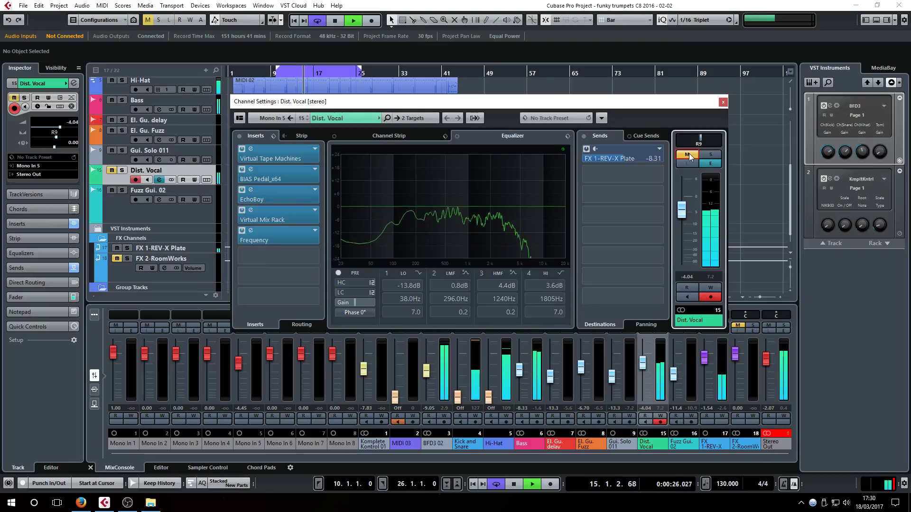
click(711, 155)
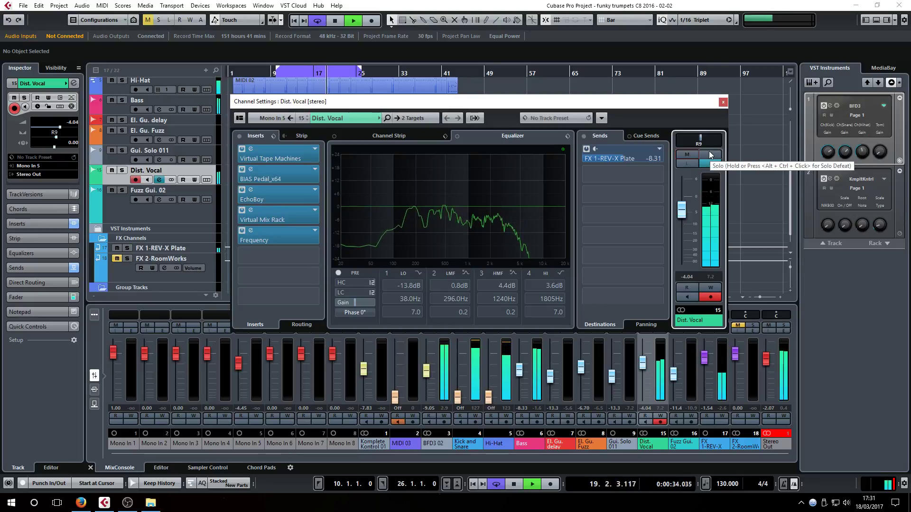
Reopen Frequency, compare the sound with the EQ bypassed, and move band 2 to 161 Hz at -2.4 dB.
click(280, 239)
click(258, 65)
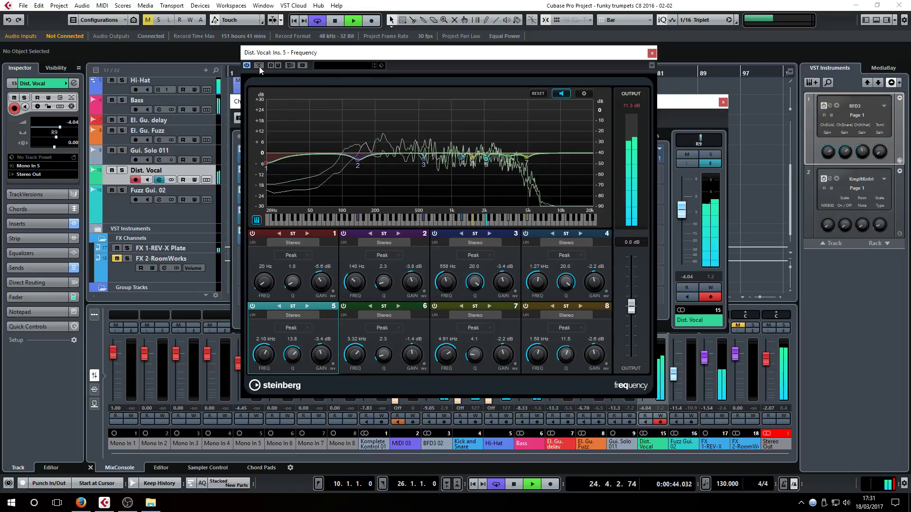
drag(357, 159, 366, 160)
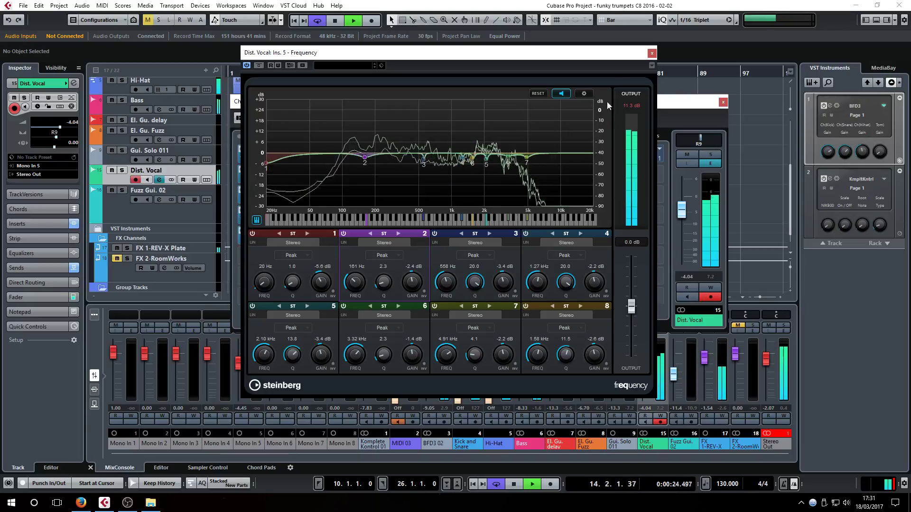
Close the Frequency and Dist. Vocal channel settings windows and stop playback.
click(651, 53)
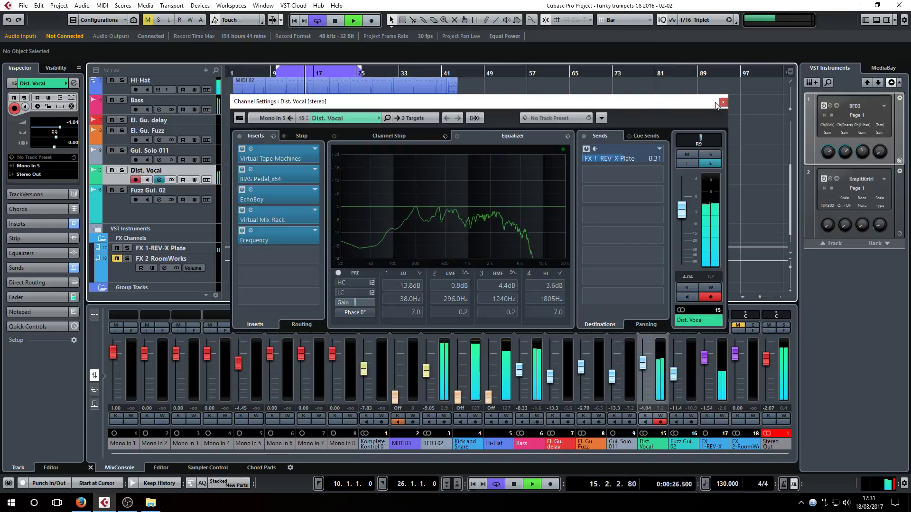
click(723, 103)
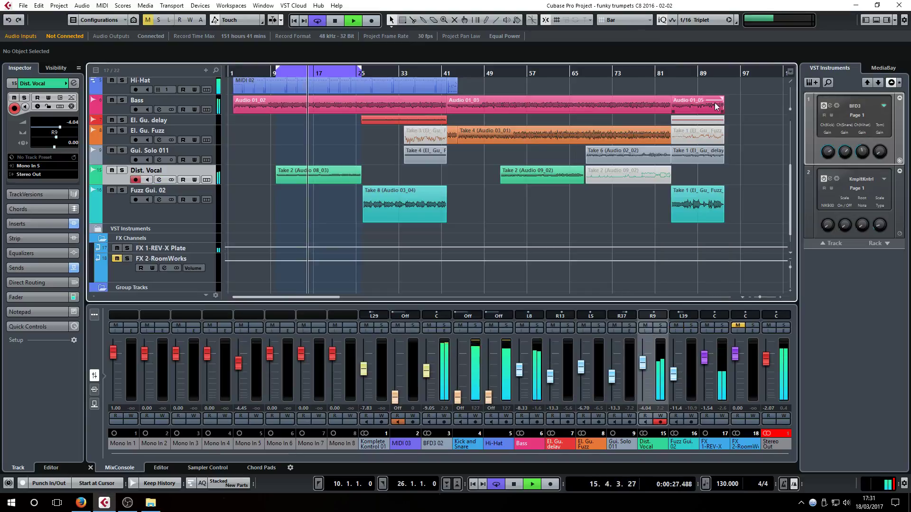
click(514, 485)
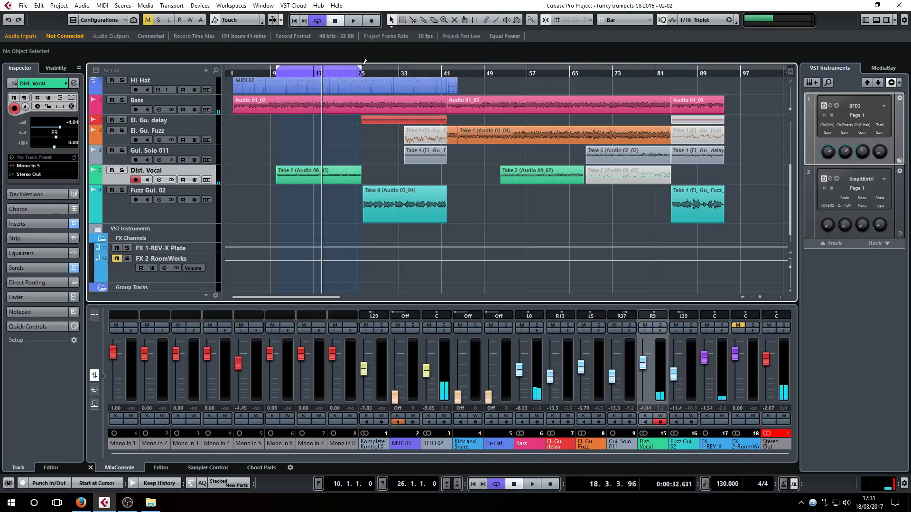
Extend the loop's end to bar 44 and play the song from bar 34.
drag(361, 69, 442, 81)
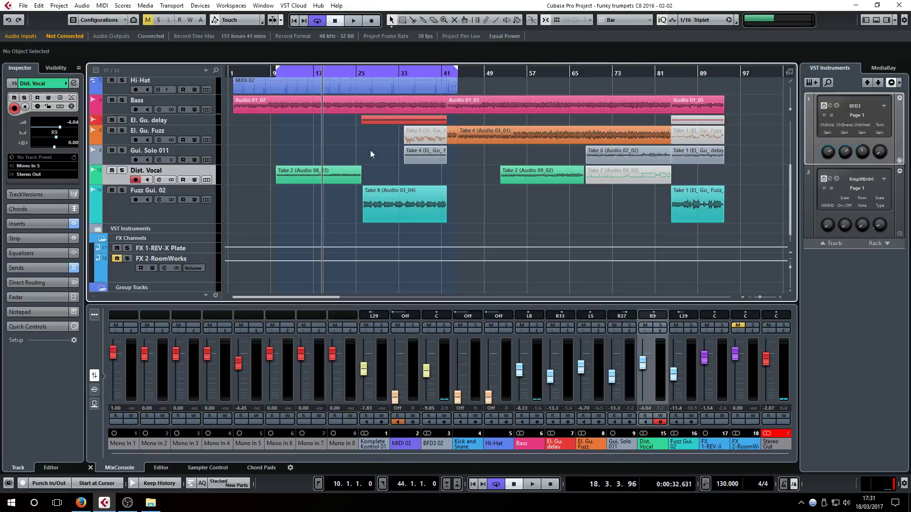
click(403, 73)
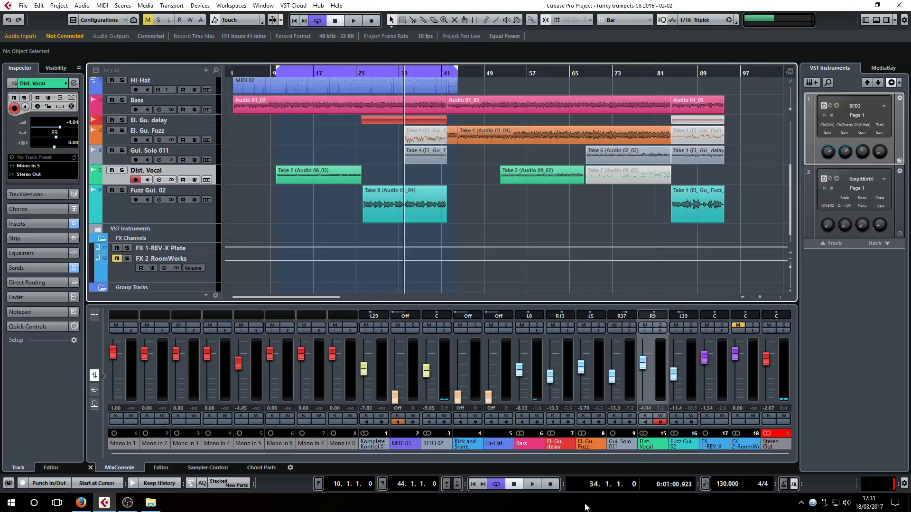
click(528, 485)
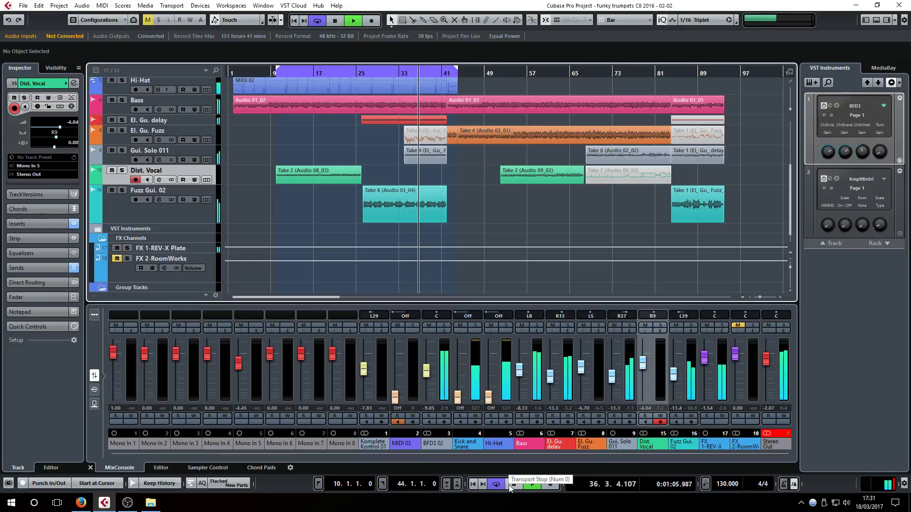
Jump playback to around bar 68, set the loop from bar 68 to bar 84, and stop playback.
click(587, 74)
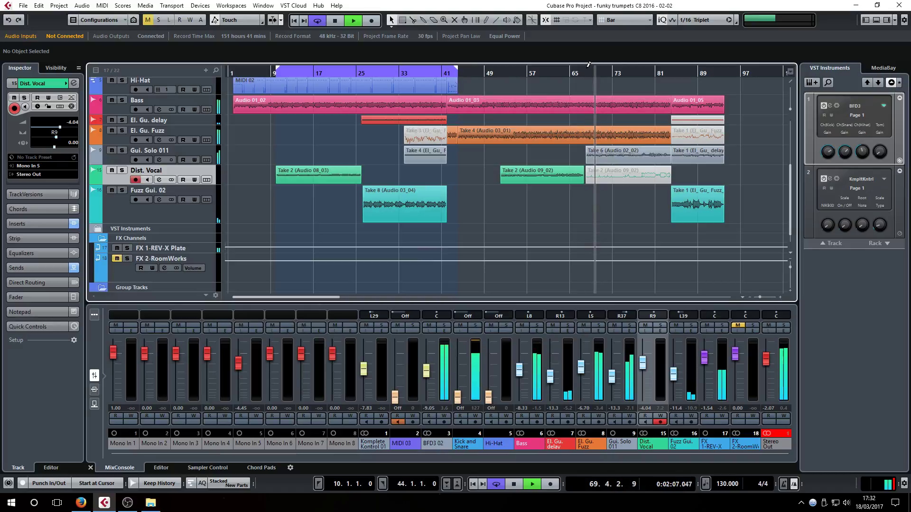
drag(587, 71, 655, 77)
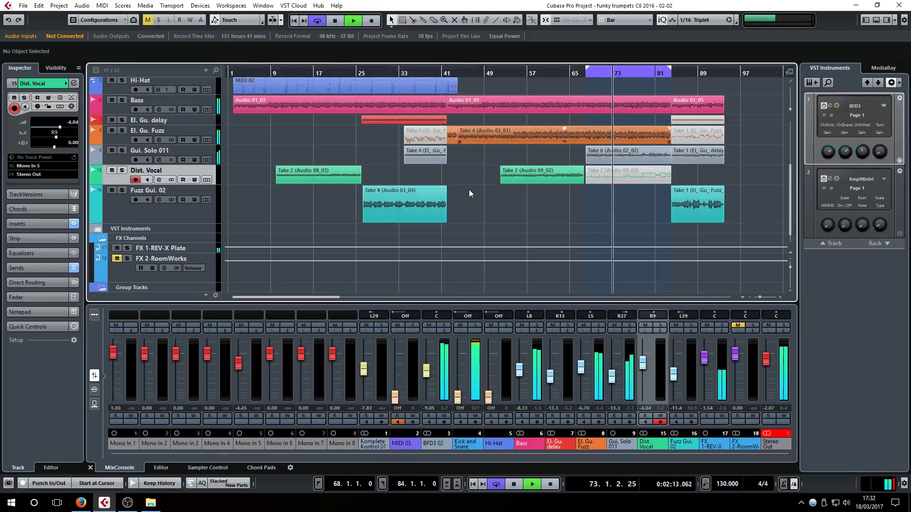
click(514, 485)
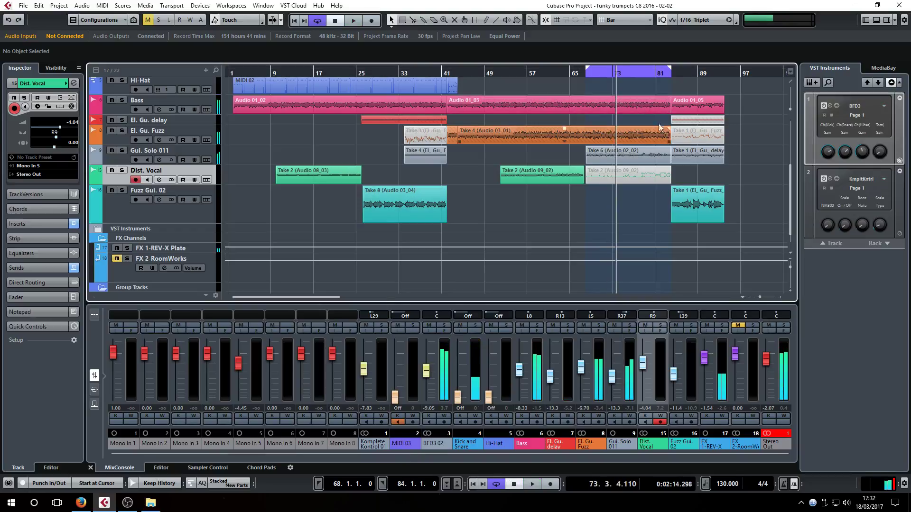
Open the Gui. Solo 011 channel settings and load the Frequency EQ in insert slot 4.
click(160, 159)
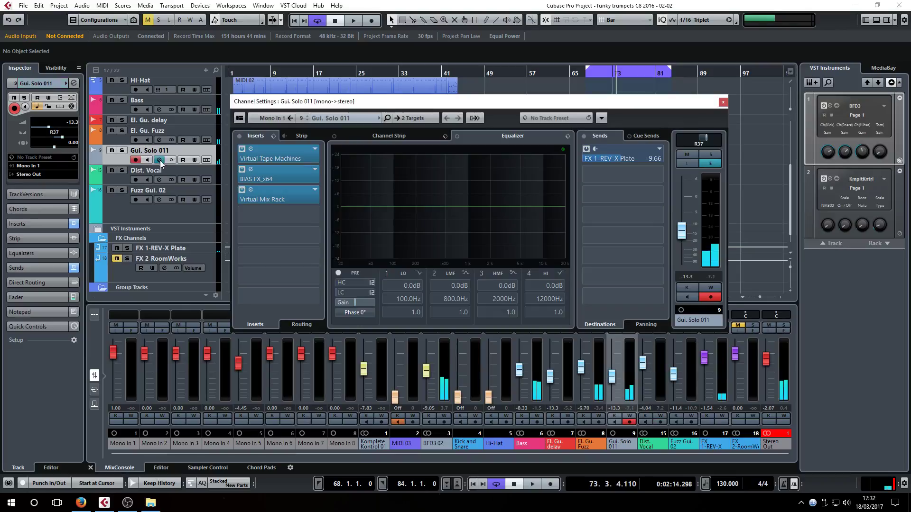
click(294, 218)
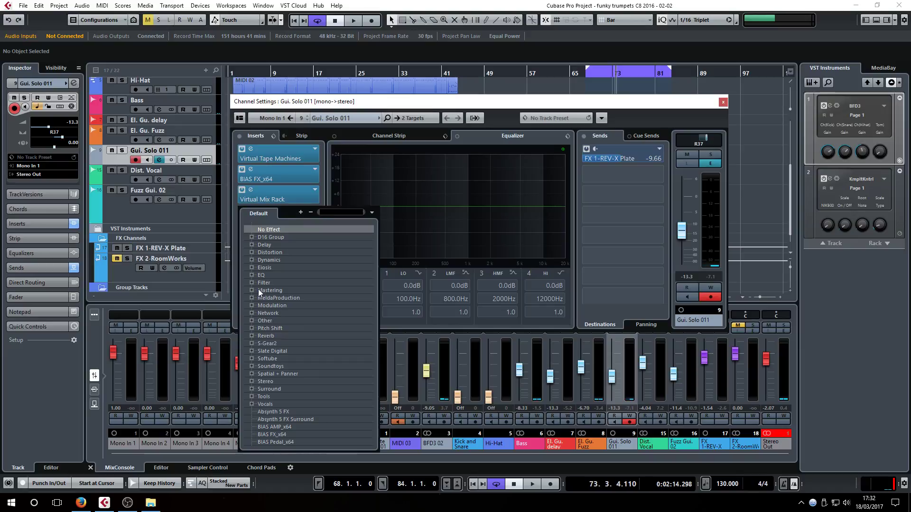
click(252, 275)
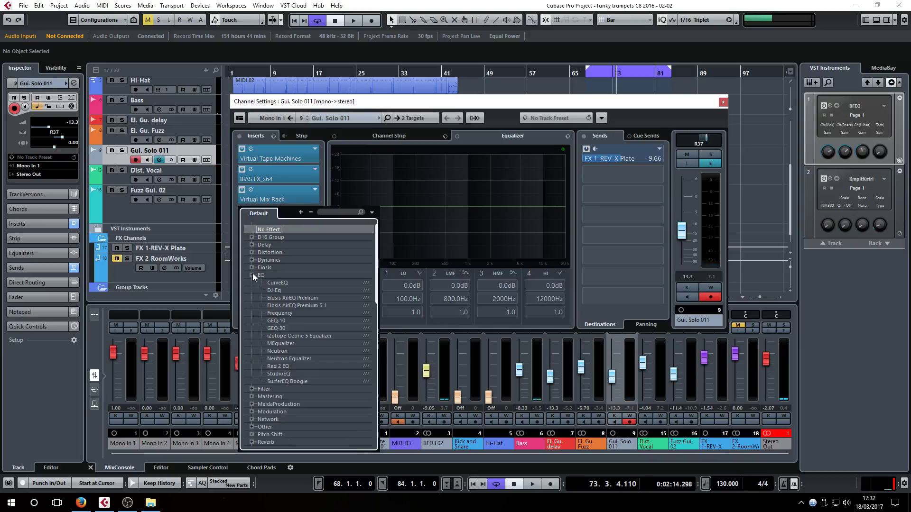
click(287, 314)
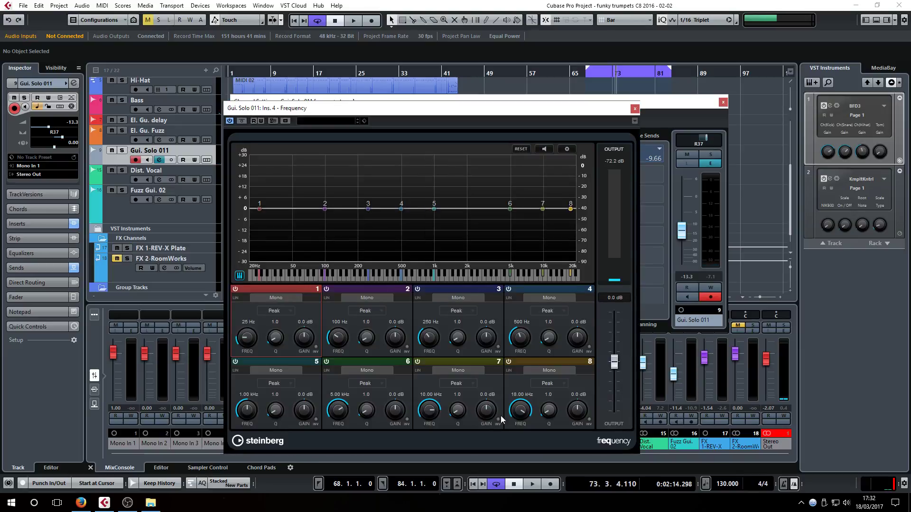
Set Q to 20.0 on bands 8, 7, 5, 4 and 3 of the Frequency EQ.
drag(545, 419, 549, 259)
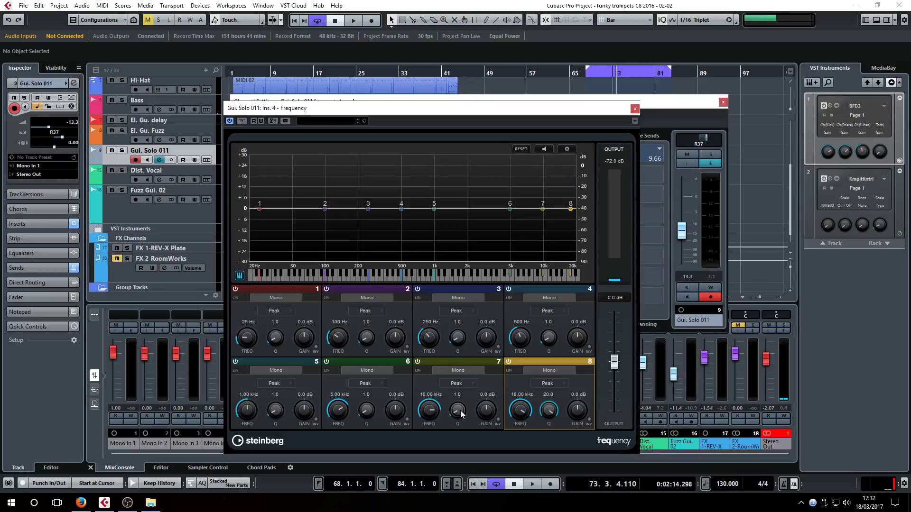
drag(461, 415, 462, 265)
drag(276, 411, 330, 234)
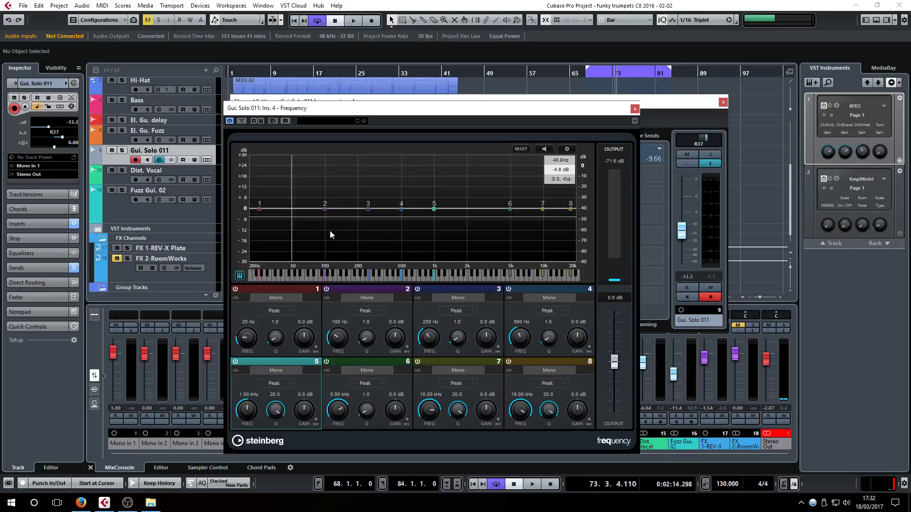
drag(549, 339, 466, 209)
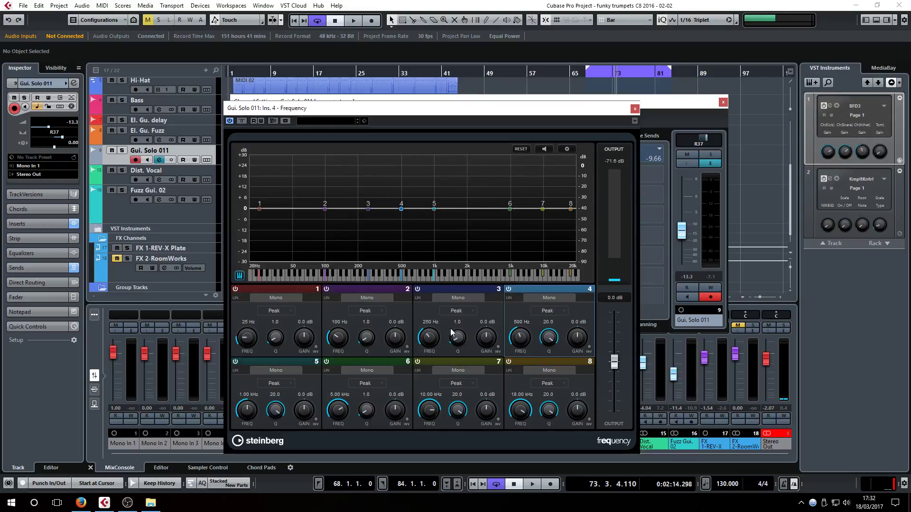
drag(451, 330, 451, 190)
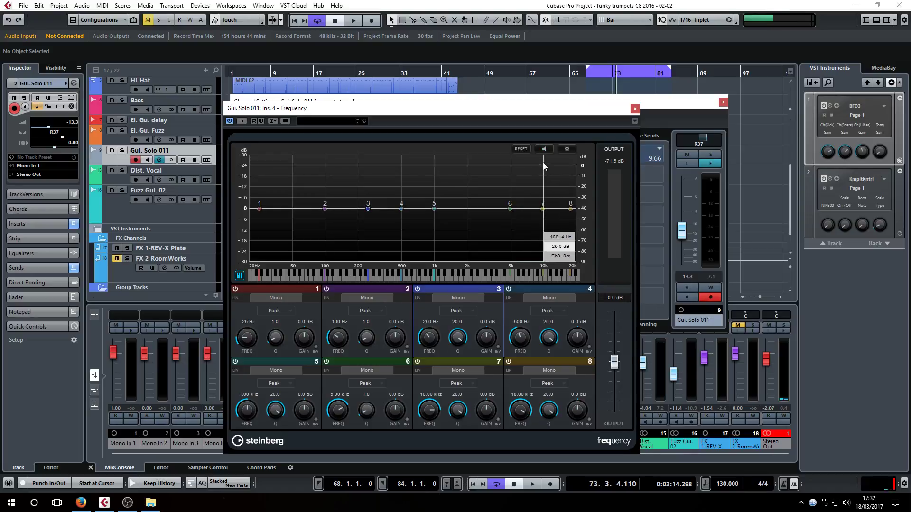
Turn on Auto Listen for the filters, start playback, and boost band 7 by 20.4 dB at 8.19 kHz.
click(544, 148)
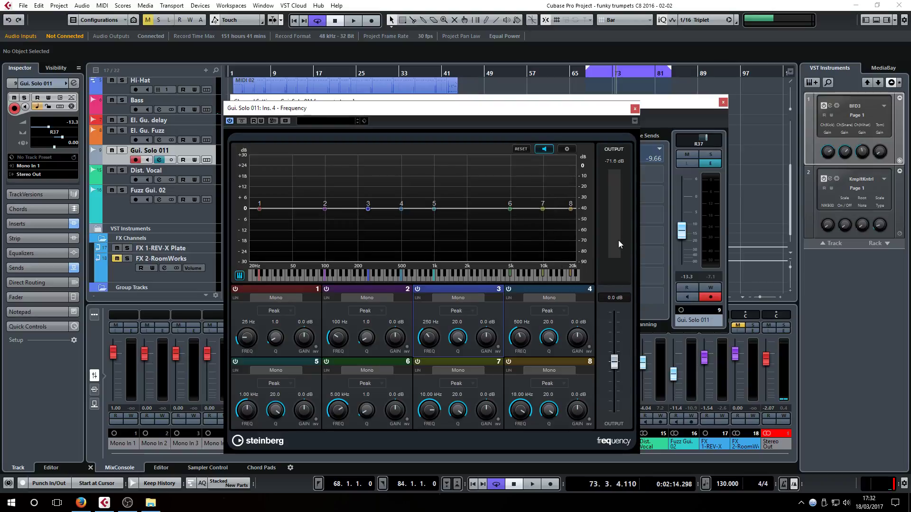
click(533, 487)
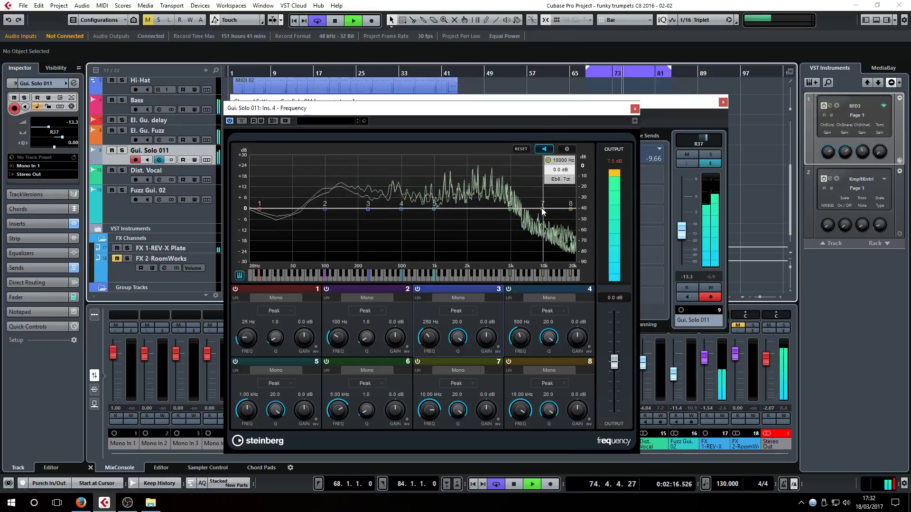
drag(542, 208, 535, 174)
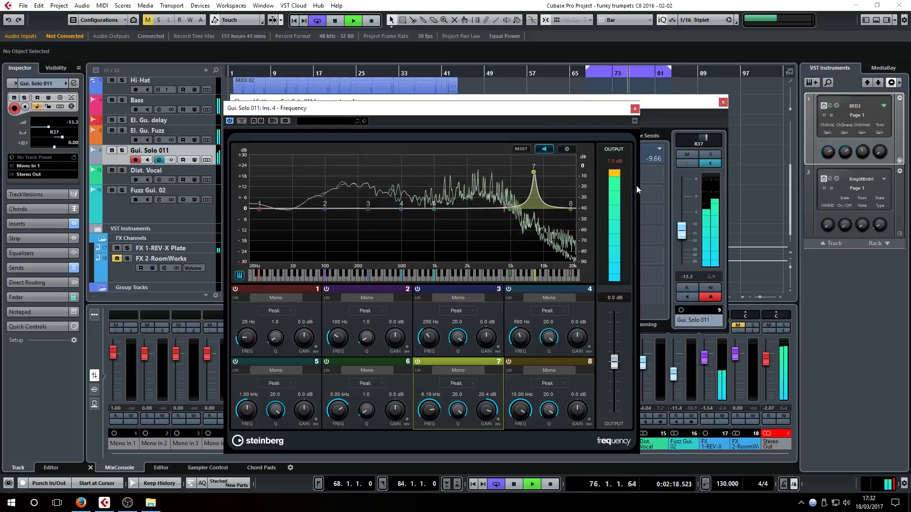
Solo the Gui. Solo 011 channel and move the Frequency window higher in front of the channel settings.
click(706, 155)
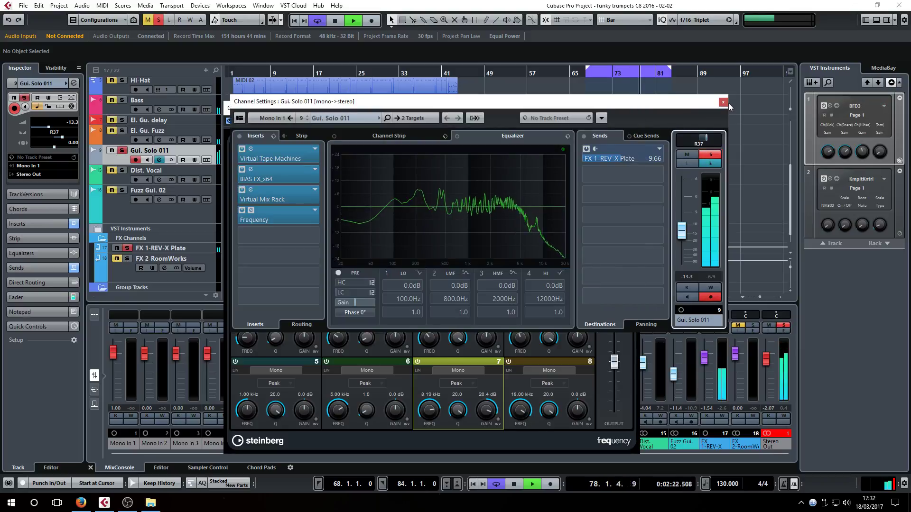
click(568, 441)
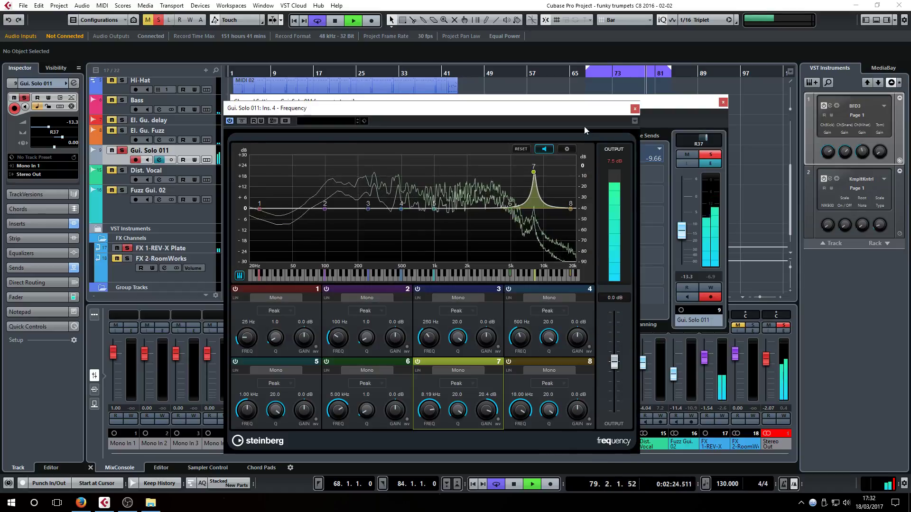
click(634, 121)
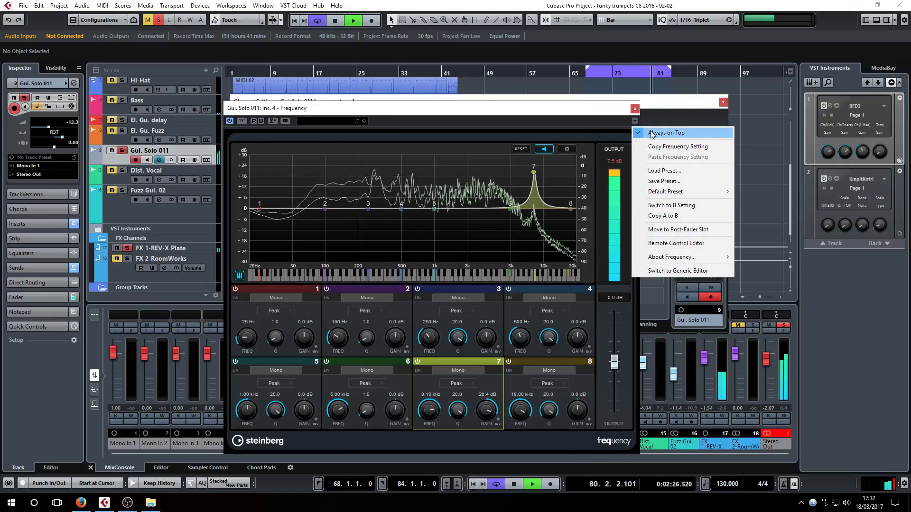
drag(584, 109, 576, 75)
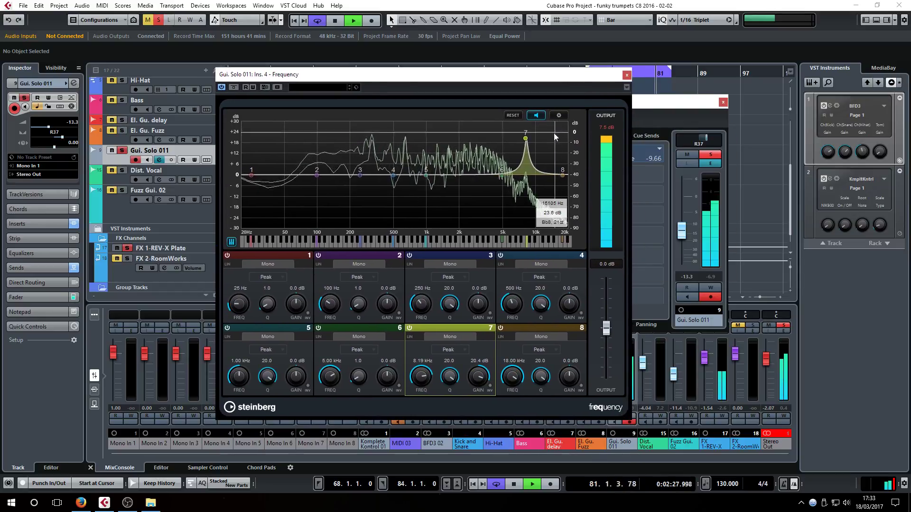
Sweep bands 7 and 6 for resonances, setting band 6 to about -3.6 dB at 5.60 kHz, Q 20.0, and band 7 to -1.1 dB at 9.24 kHz.
click(526, 139)
drag(525, 139, 496, 157)
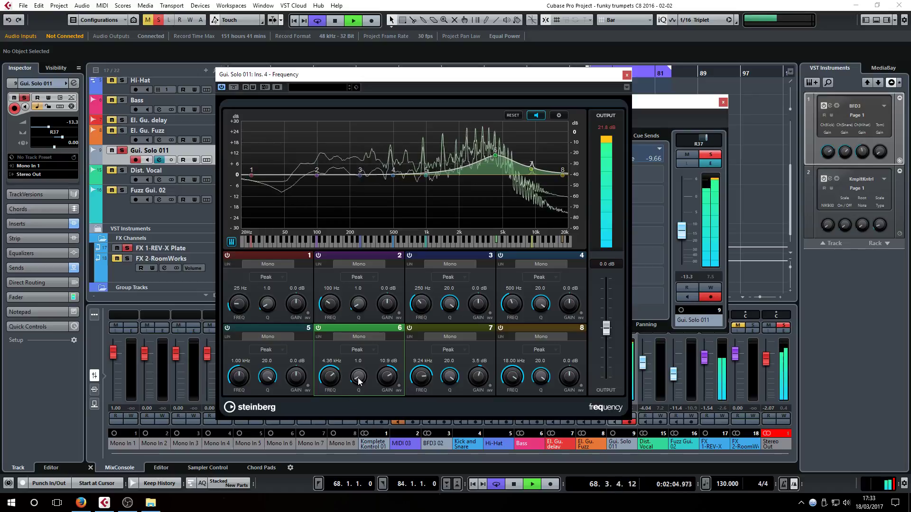
drag(359, 379, 338, 169)
drag(495, 156, 508, 123)
drag(387, 380, 386, 437)
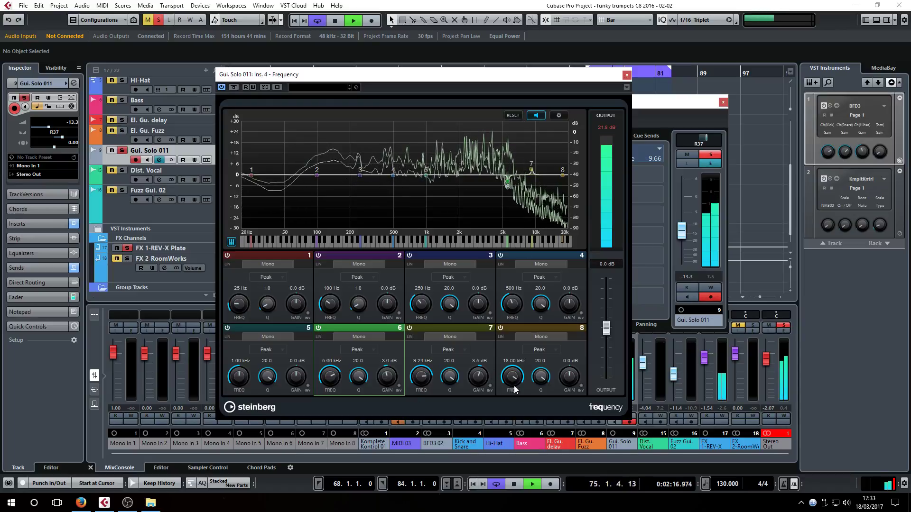
drag(480, 377, 478, 382)
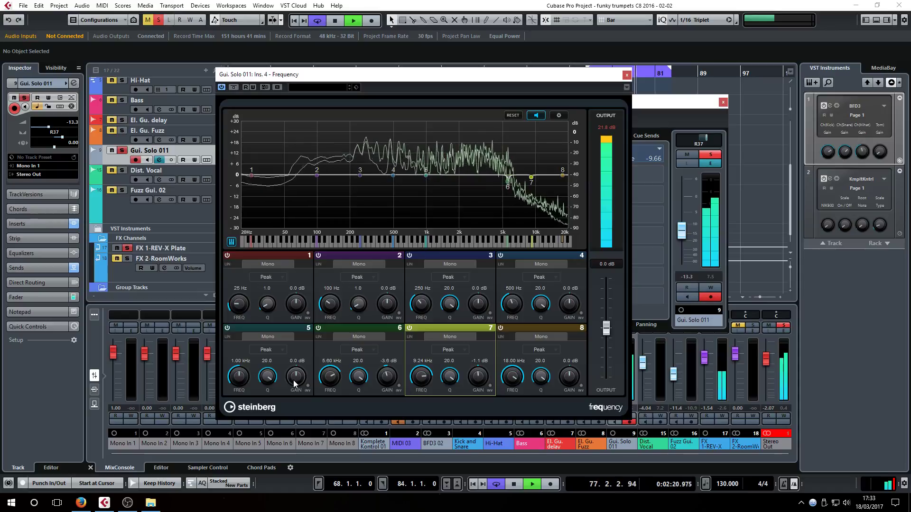
Sweep boosted bands 5 and 4 for resonances, then cut band 5 to -4.6 dB at 3.86 kHz and band 4 to -4.1 dB at 2.51 kHz.
drag(427, 177, 490, 133)
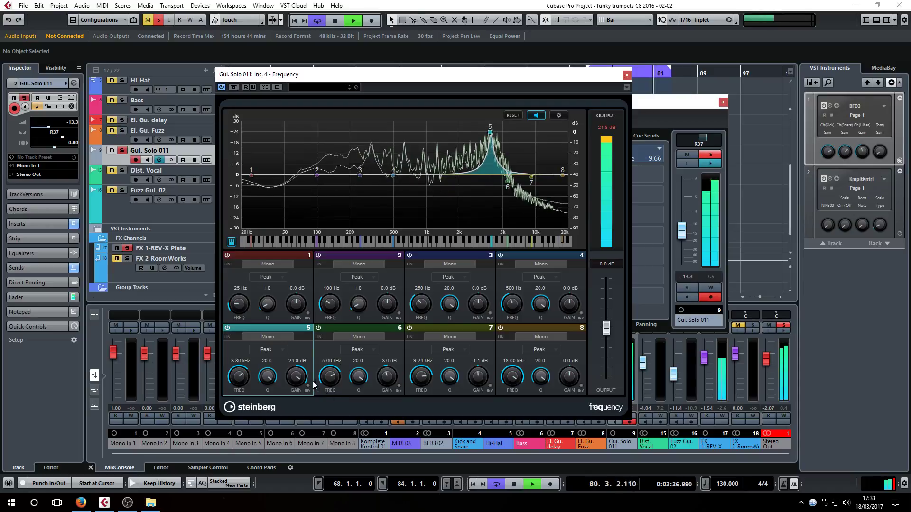
drag(312, 380, 312, 457)
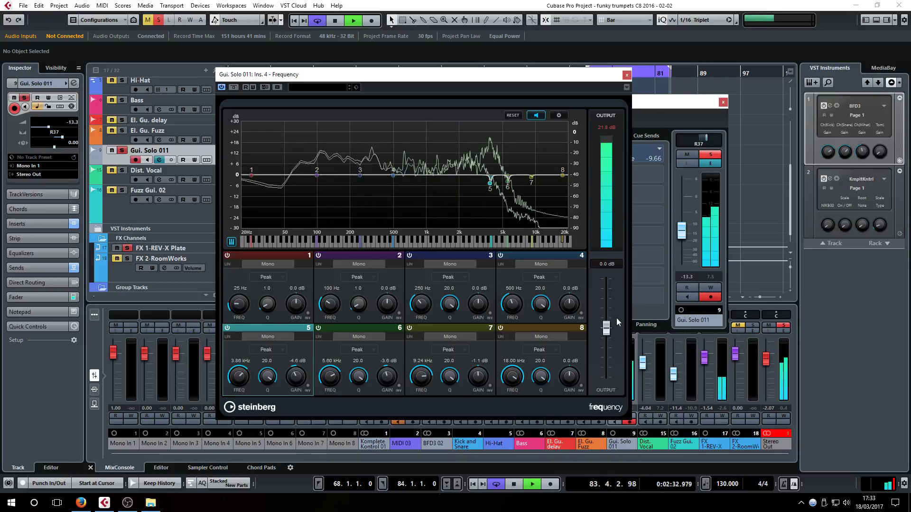
drag(566, 310, 567, 297)
drag(393, 166, 472, 134)
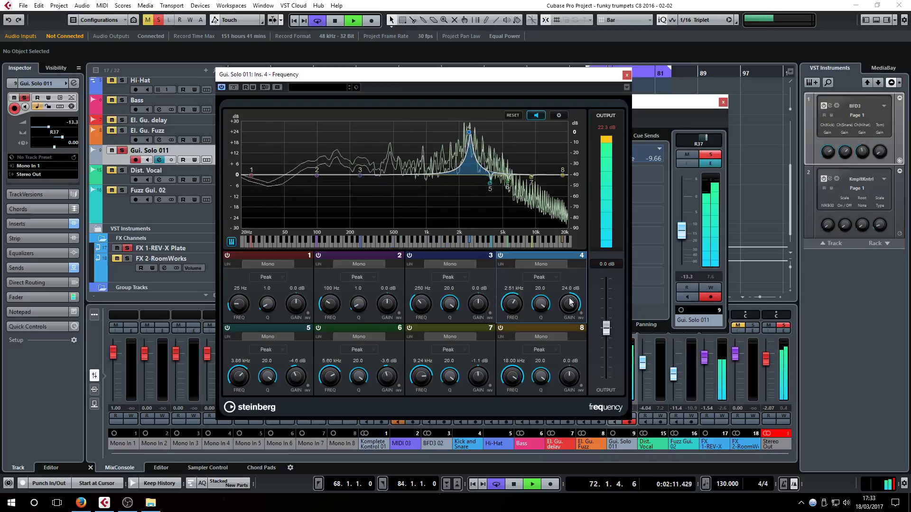
drag(570, 302, 568, 357)
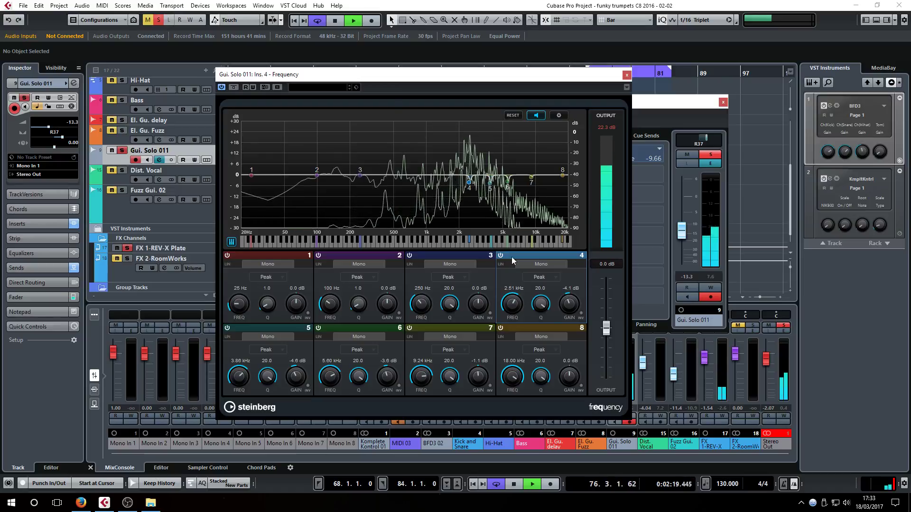
Sweep band 3 and cut it to about -3.6 dB at 1.66 kHz, then lower Frequency's output to -5.8 dB and reset its peak meter.
drag(361, 179, 448, 132)
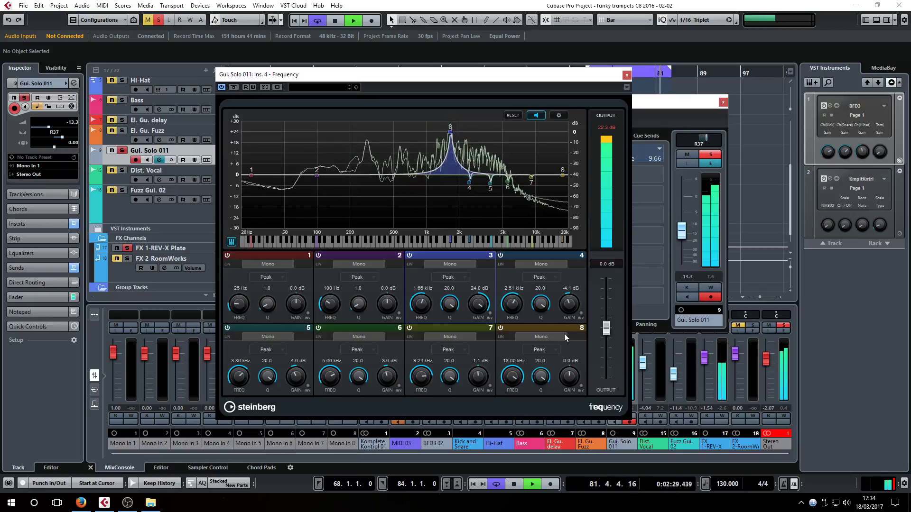
drag(478, 308, 486, 368)
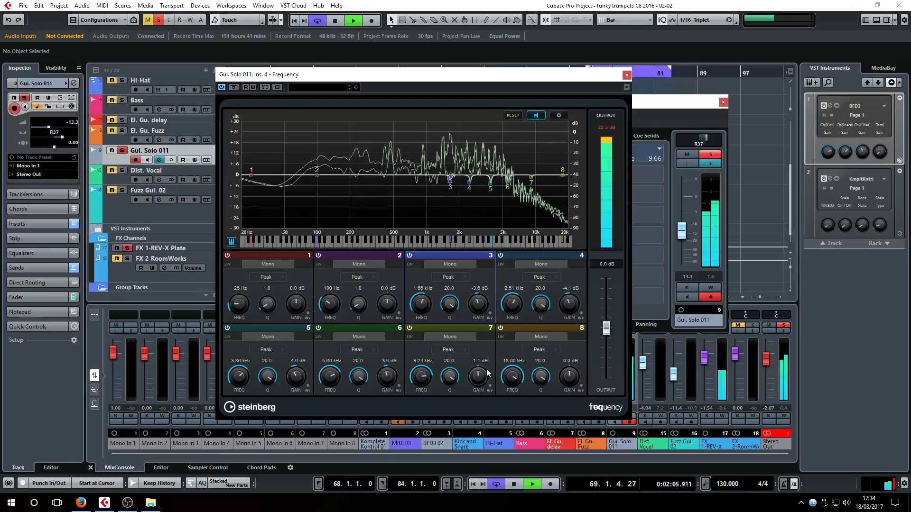
drag(606, 331, 610, 345)
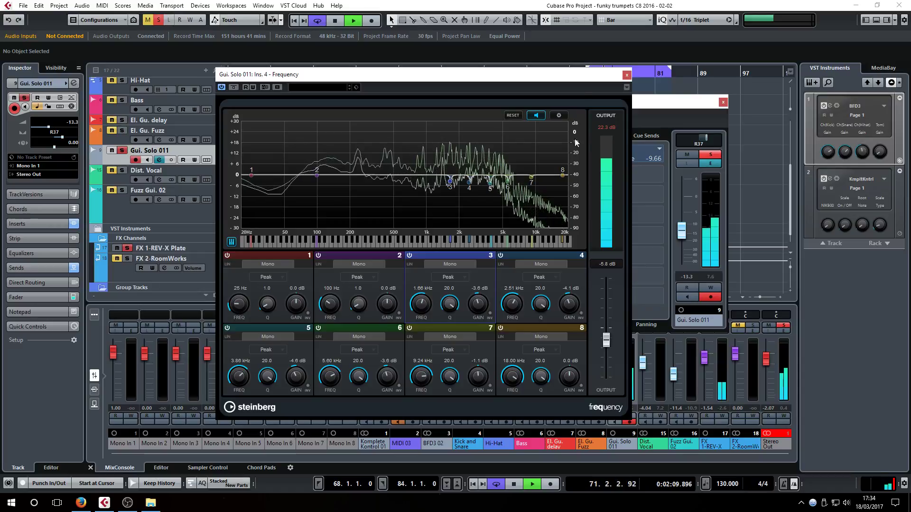
click(606, 128)
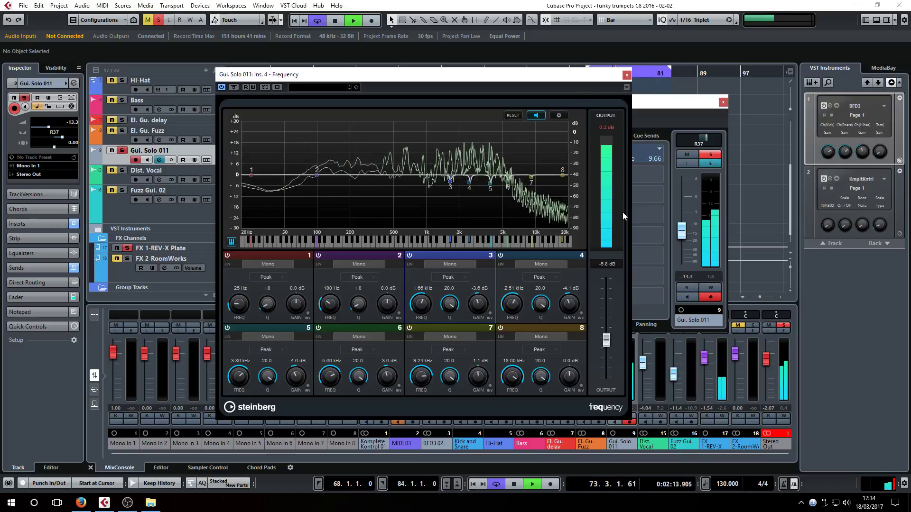
With Auto Listen off, set band 2 to 2.7 dB at 328 Hz and band 1 to -2.9 dB at 20 Hz, then close Frequency.
drag(318, 178, 374, 174)
click(534, 115)
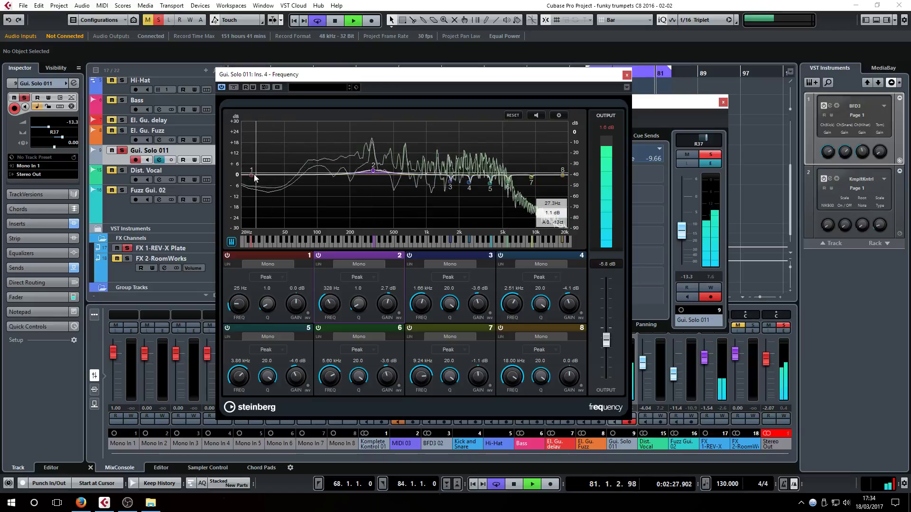
drag(251, 175, 241, 180)
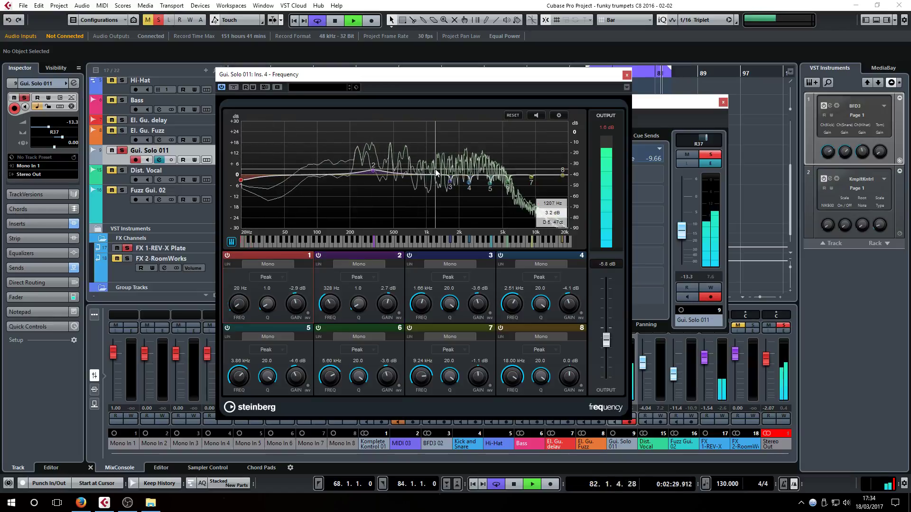
click(627, 74)
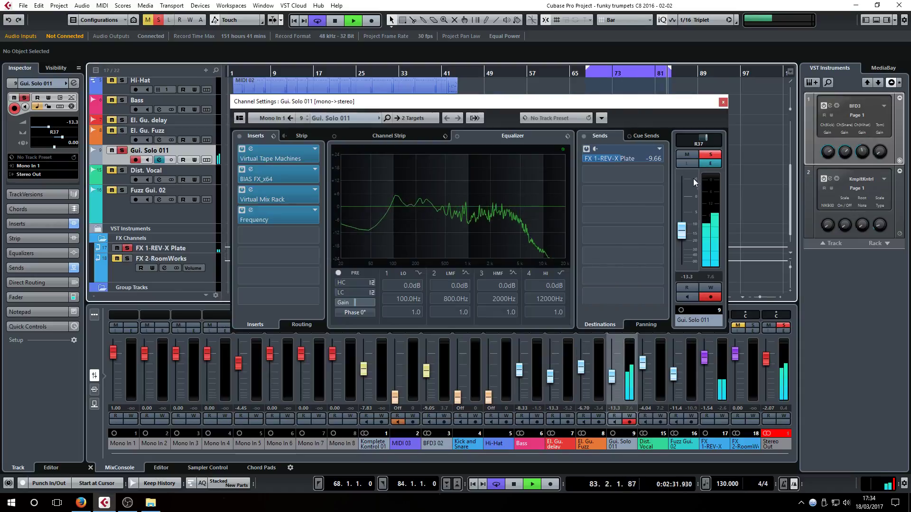
Take Gui. Solo 011 out of solo, raise its fader to -9.90 dB, and close its channel settings.
click(708, 156)
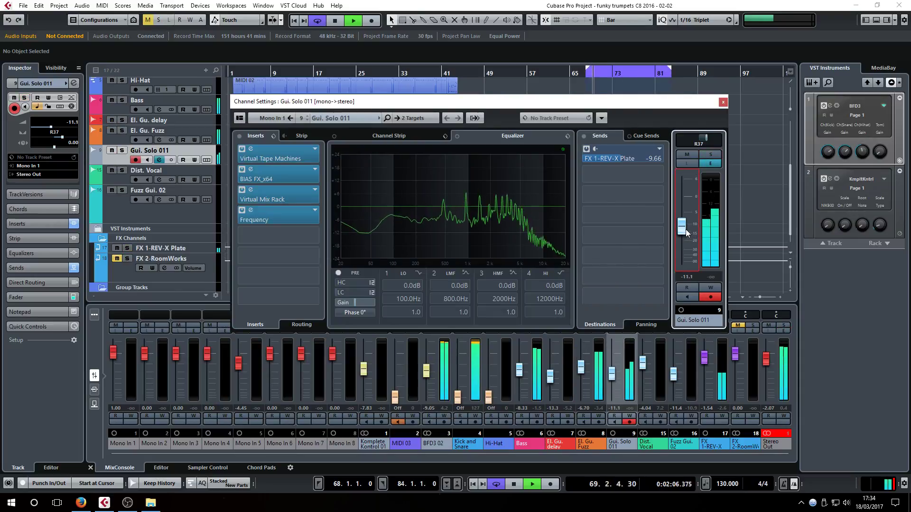
scroll(686, 231, up, 2)
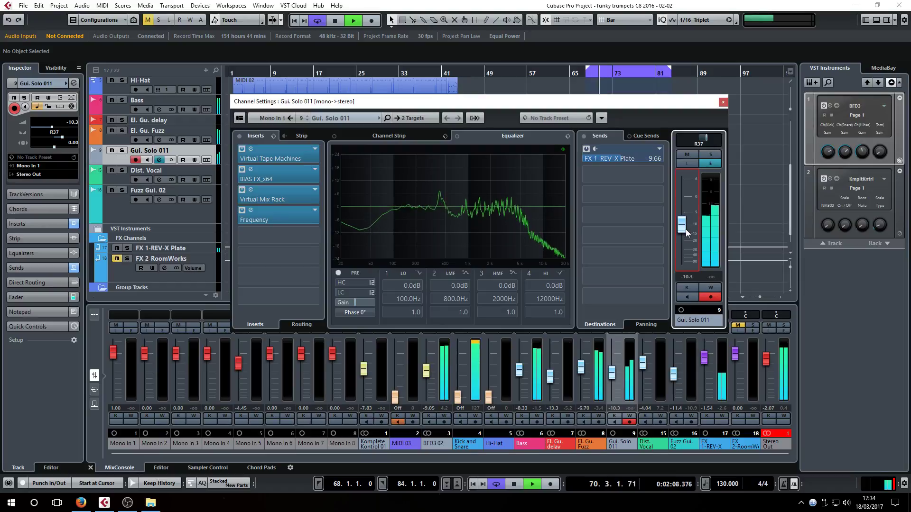
scroll(686, 229, up, 2)
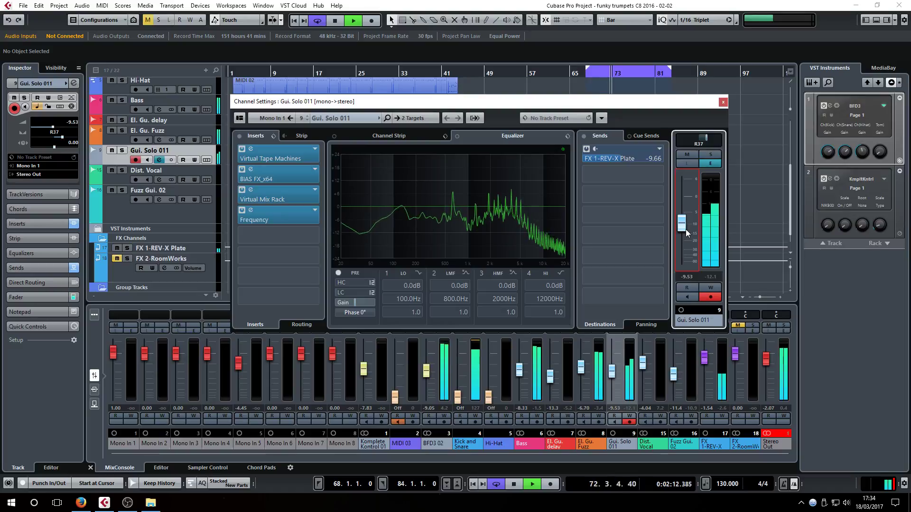
scroll(685, 229, down, 1)
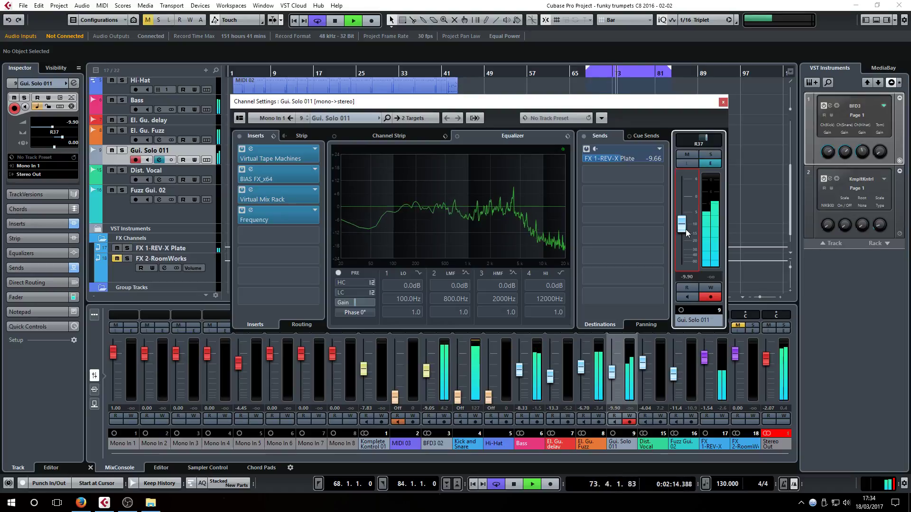
click(723, 103)
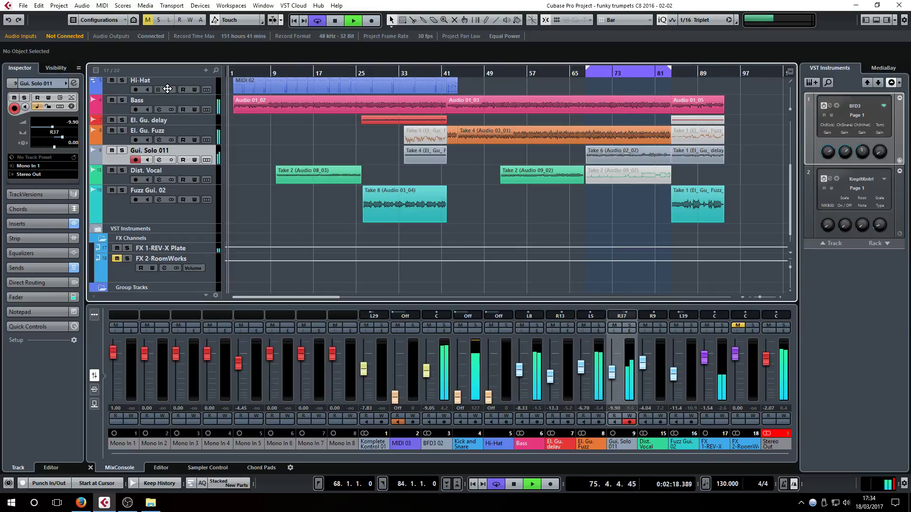
Return playback to the project start and extend the cycle range to span bars 1 to 97.
key(KP_Decimal)
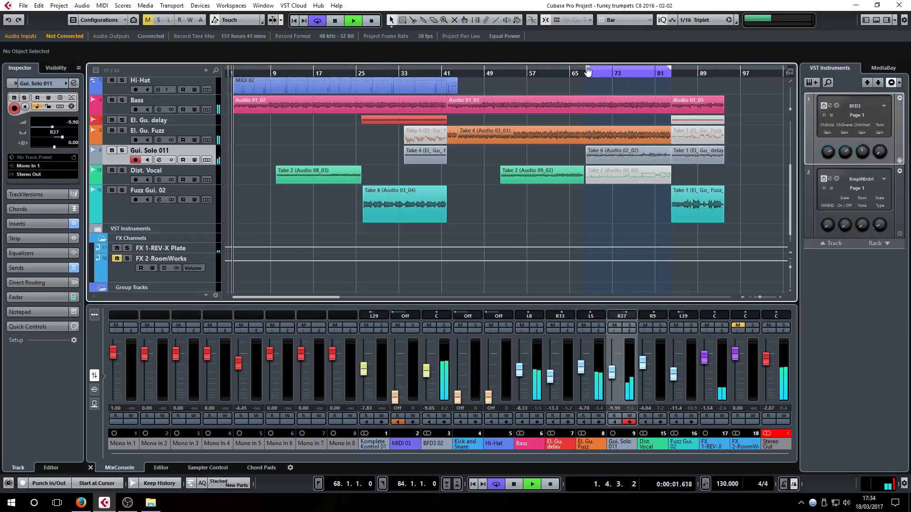
drag(588, 70, 230, 70)
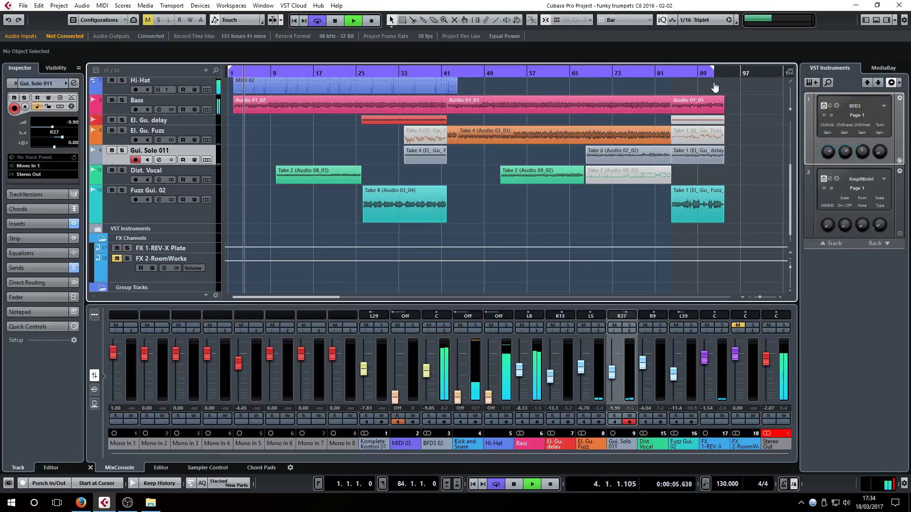
drag(714, 88, 735, 89)
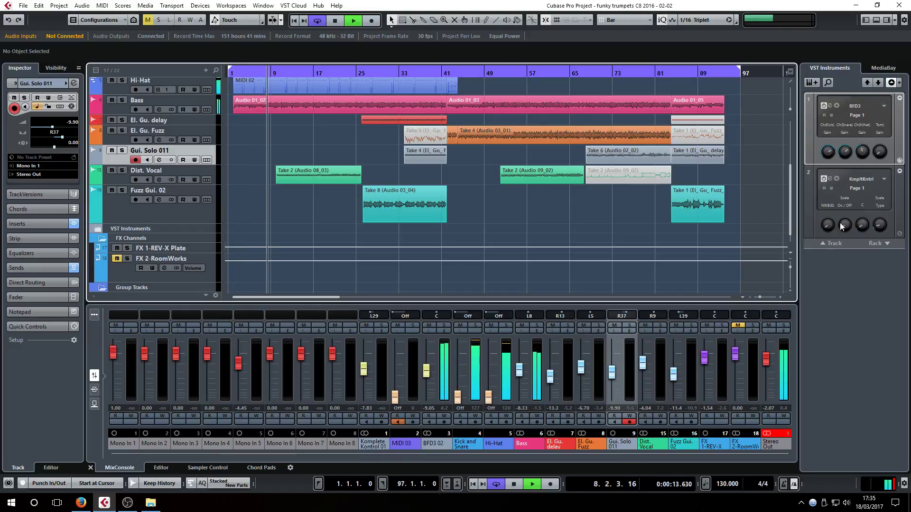
Raise the Stereo Out fader to -1.34 dB and activate the Slate Digital FG-X insert on that channel.
scroll(770, 363, up, 1)
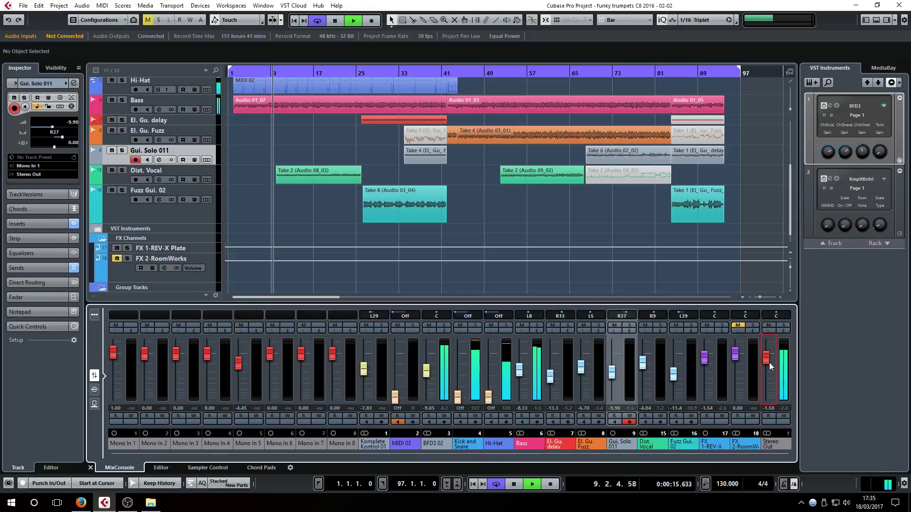
click(783, 331)
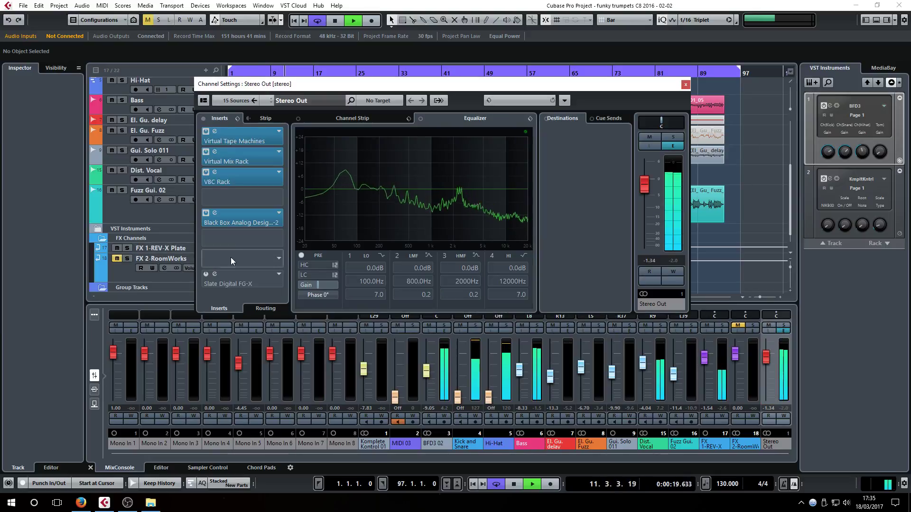
click(248, 279)
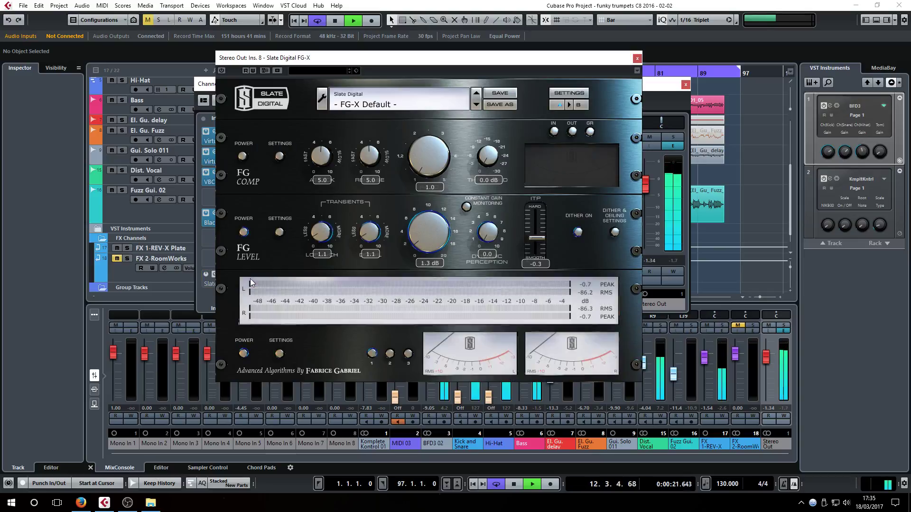
click(221, 71)
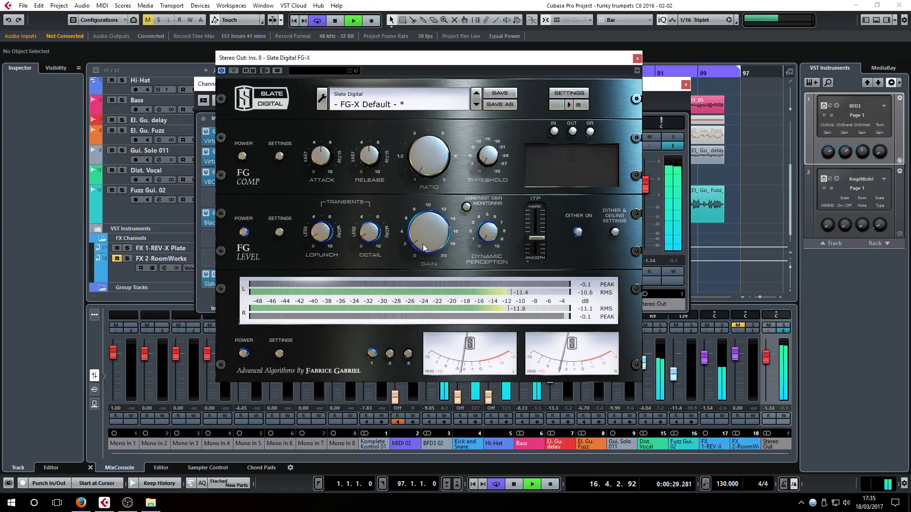
Set FG-X's Level gain to 1.5 dB and its ITP to -0.1, then close the plug-in.
drag(422, 244, 422, 236)
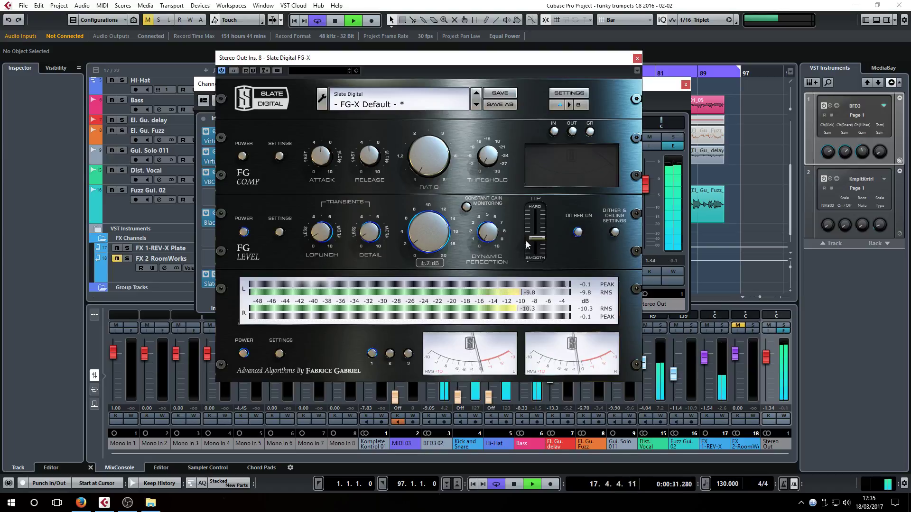
drag(532, 238, 530, 234)
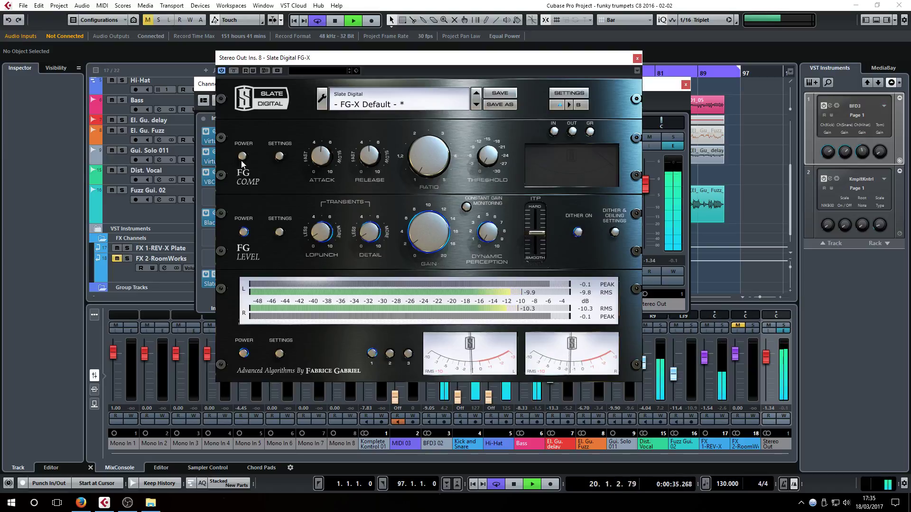
drag(424, 230, 421, 230)
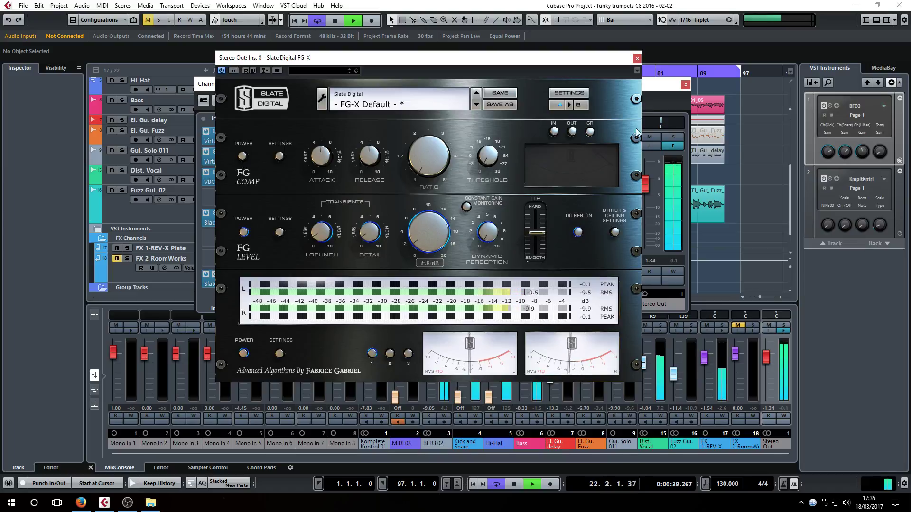
click(637, 58)
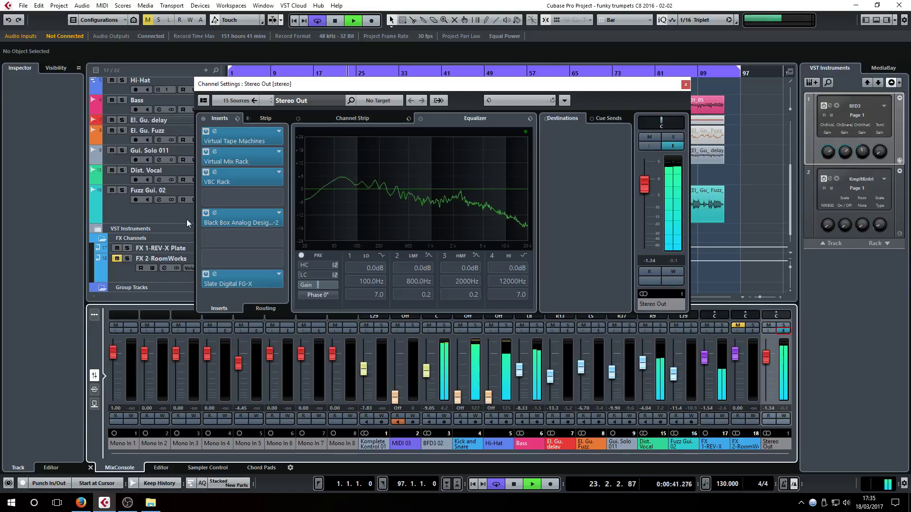
Move Black Box Analog Design to Stereo Out's fourth insert slot and load Eiosis E2Deesser in the fifth.
drag(234, 212, 237, 199)
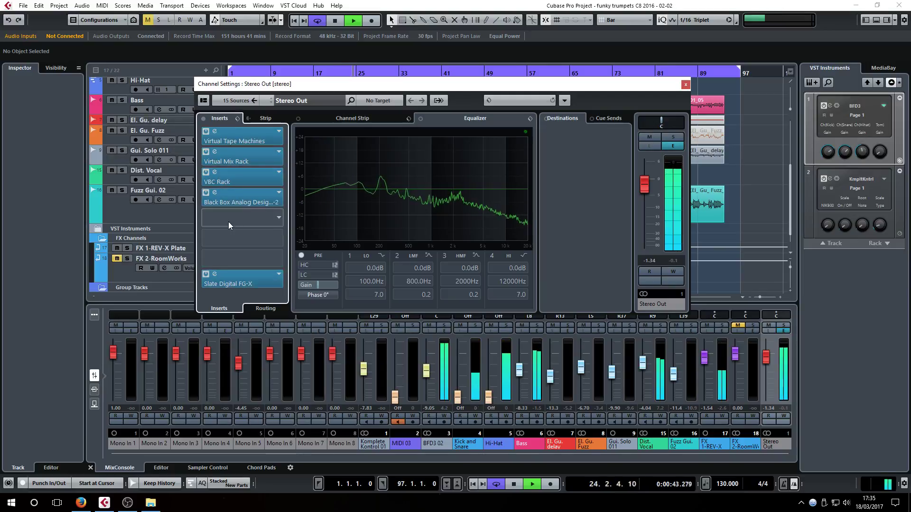
click(229, 221)
click(216, 271)
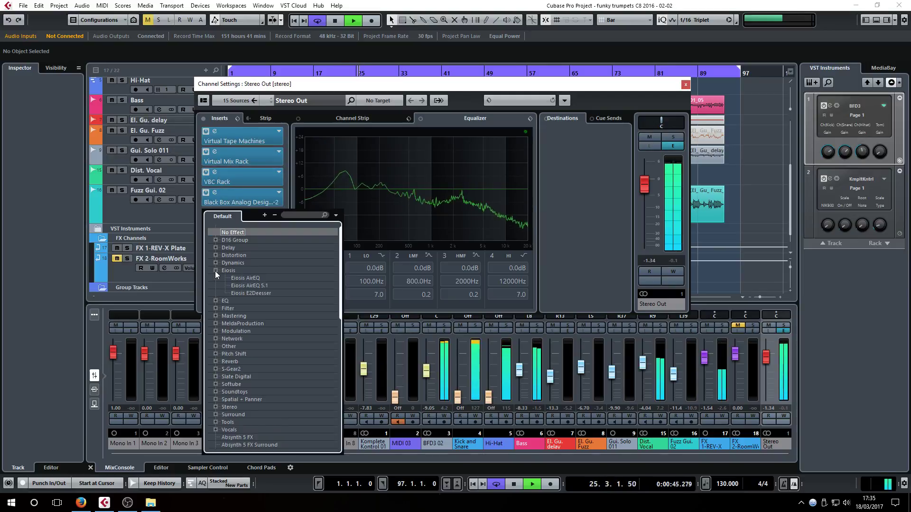
click(246, 293)
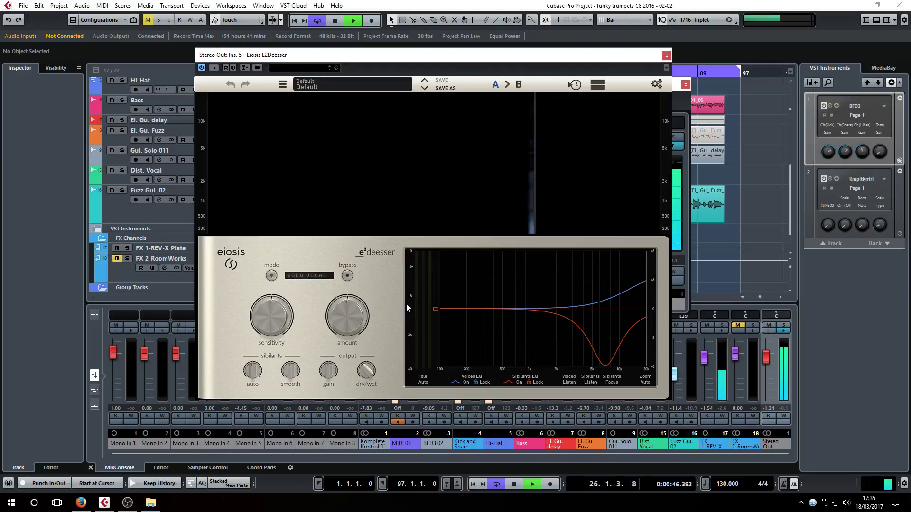
Load the Mastering preset Master Lead Vocal De-essing in E2Deesser.
click(320, 87)
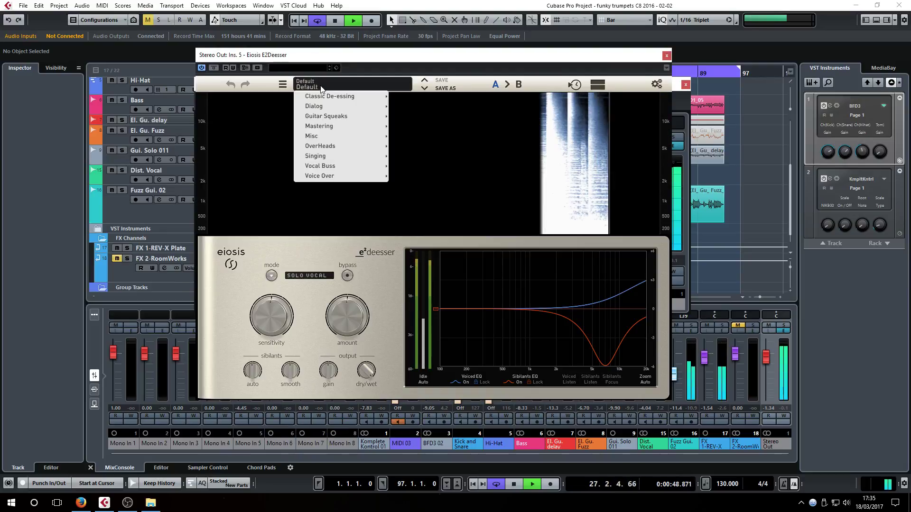
mouse_move(335, 138)
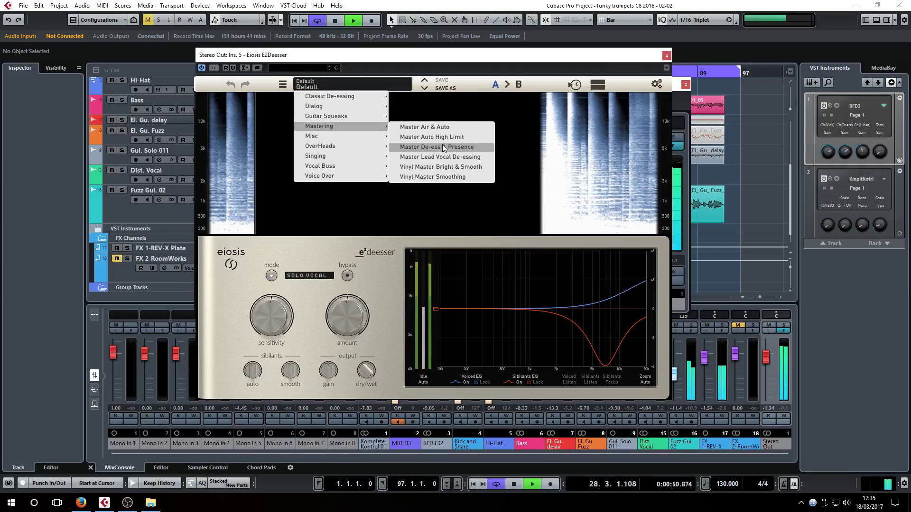
click(435, 157)
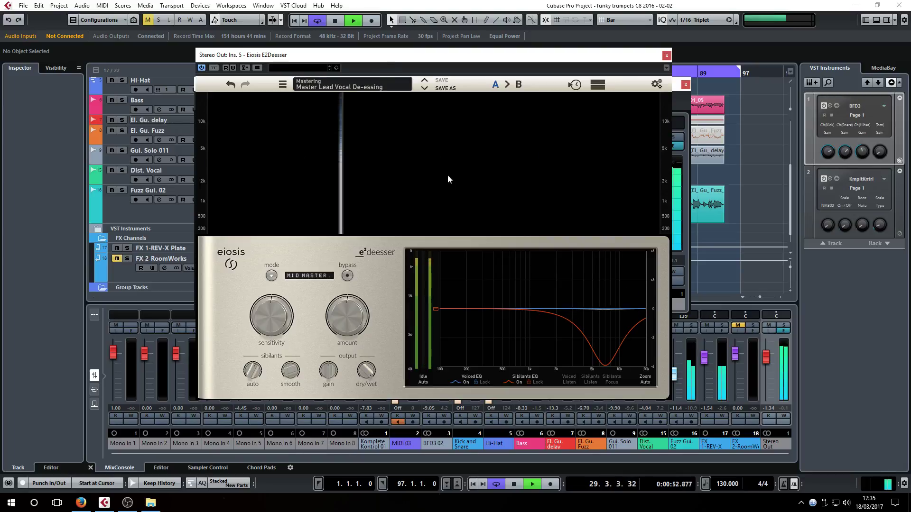
Set E2Deesser's amount to 34.1%, reduce sensitivity and dry/wet, raise the sibilants smooth and auto controls, and close the plug-in.
drag(356, 311, 359, 338)
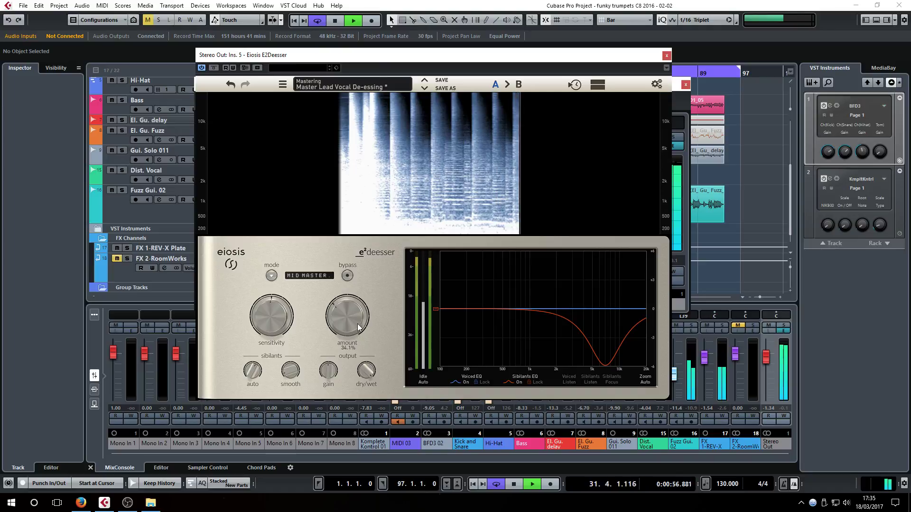
drag(271, 318, 273, 329)
drag(285, 374, 277, 209)
drag(248, 379, 247, 307)
drag(366, 371, 362, 408)
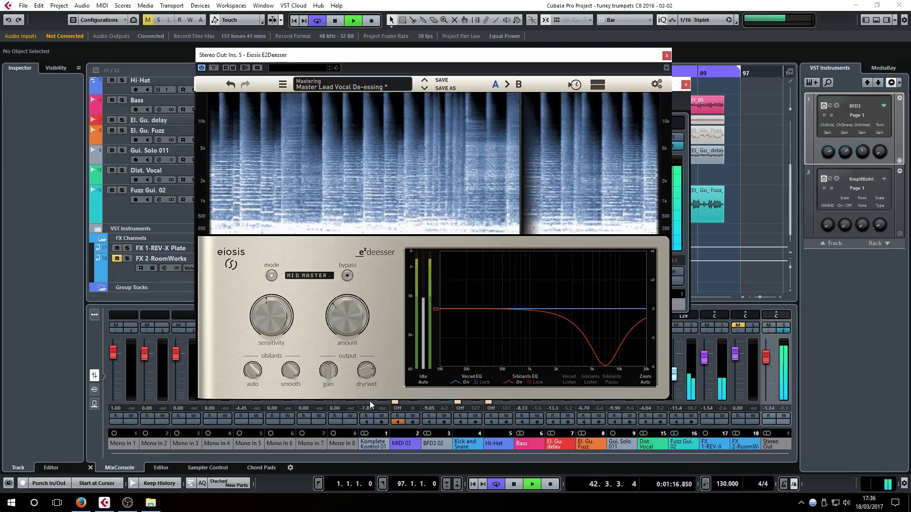
click(666, 55)
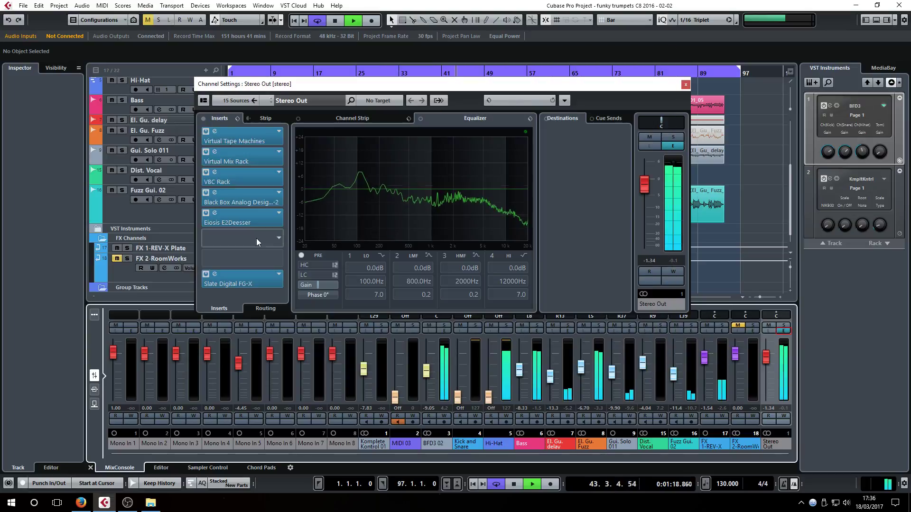
Reopen FG-X to fine-tune its gain and set ITP to -0.4, check it against bypass, and close it.
click(235, 279)
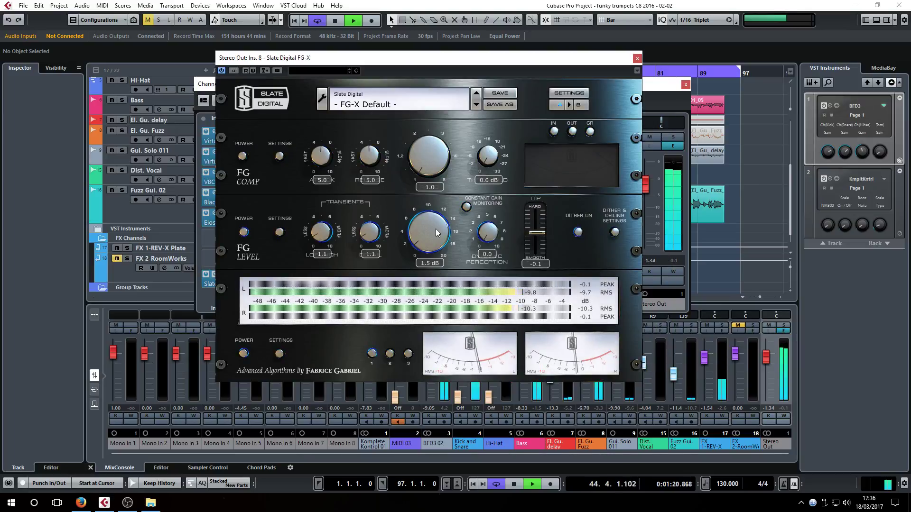
drag(436, 234, 433, 230)
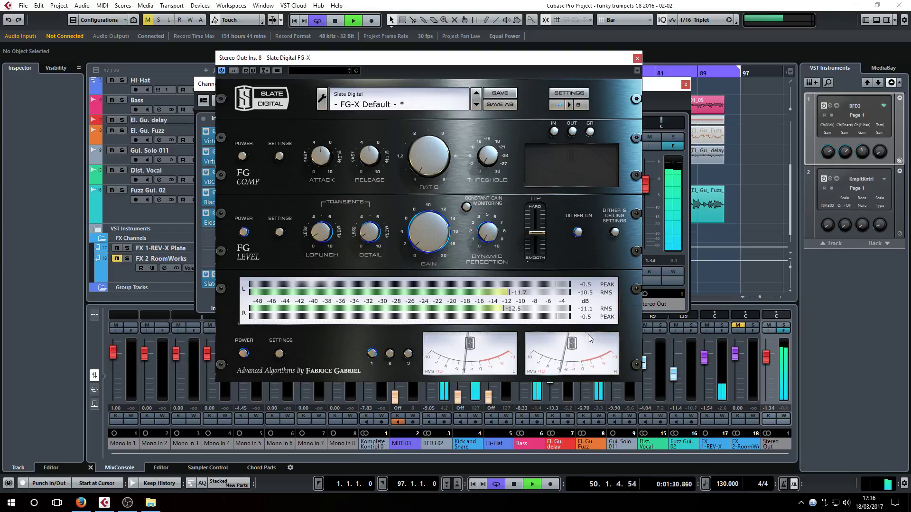
drag(545, 232, 541, 240)
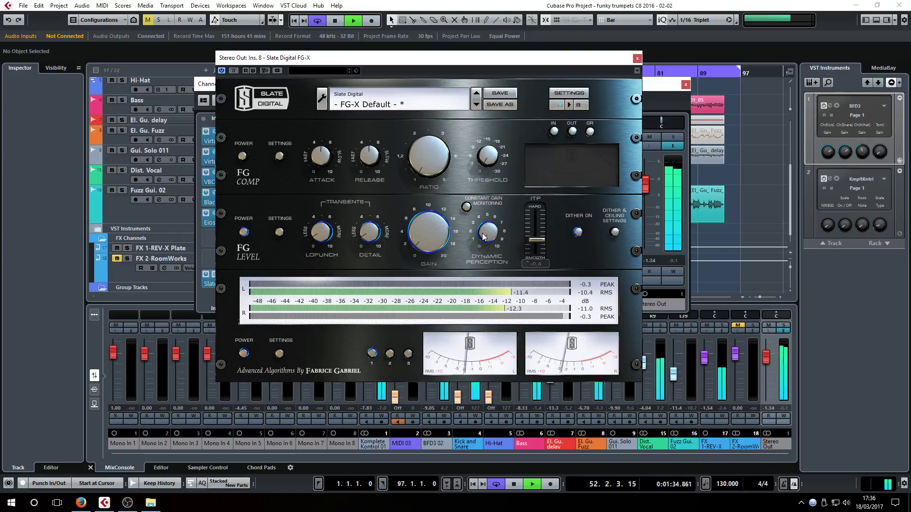
mouse_move(482, 225)
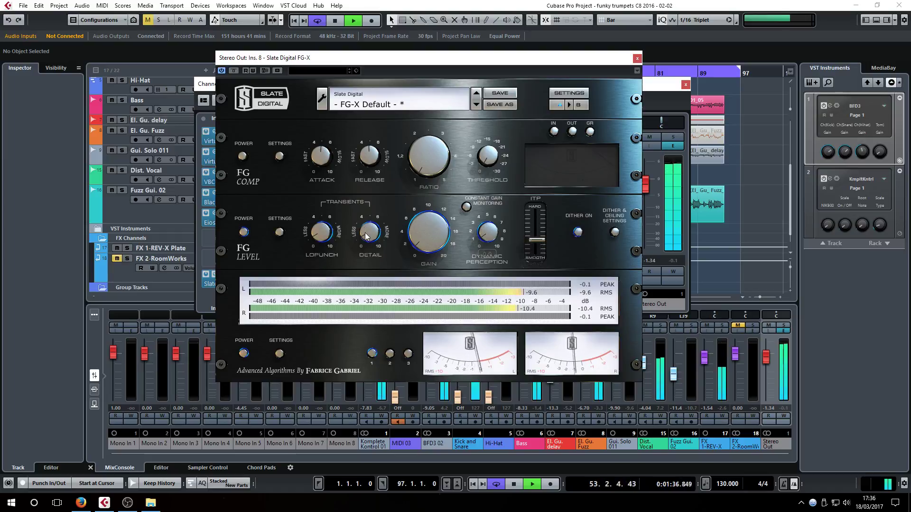
click(234, 71)
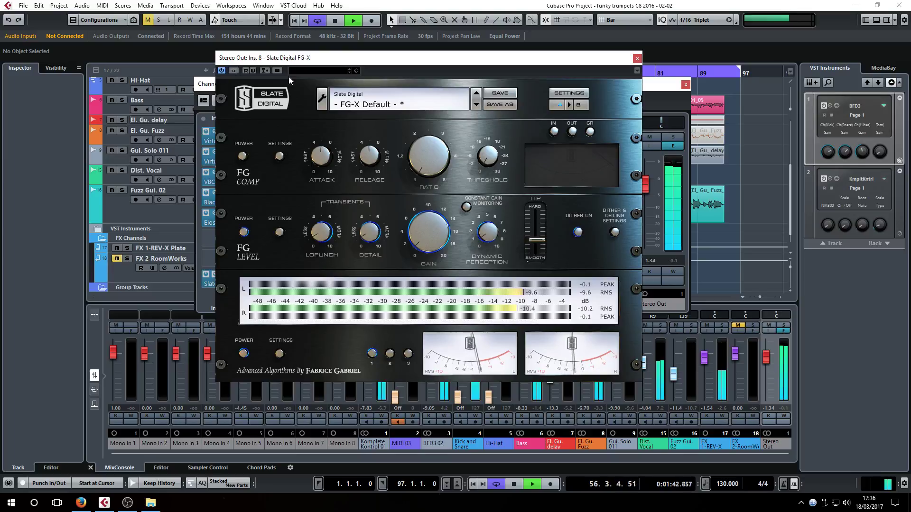
click(638, 57)
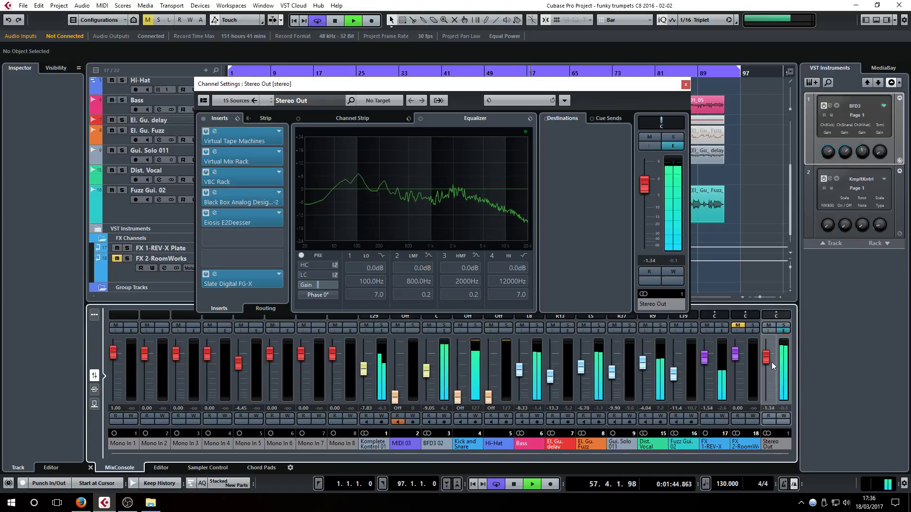
Lower the Stereo Out fader to -2.32 dB and close its channel settings.
drag(768, 360, 770, 363)
scroll(770, 362, down, 5)
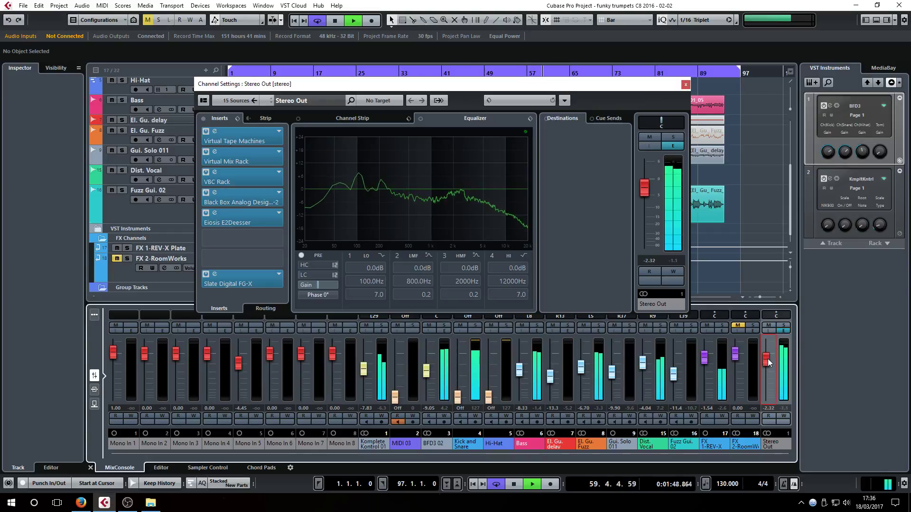
click(685, 85)
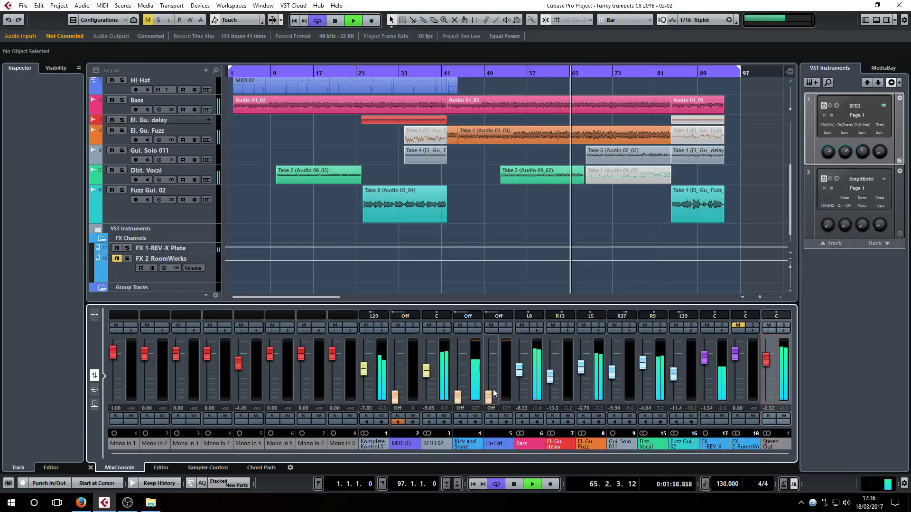
Briefly solo Komplete Kontrol 01, lower its fader to -8.18 dB, and raise Gui. Solo 011 to -9.53 dB.
click(376, 326)
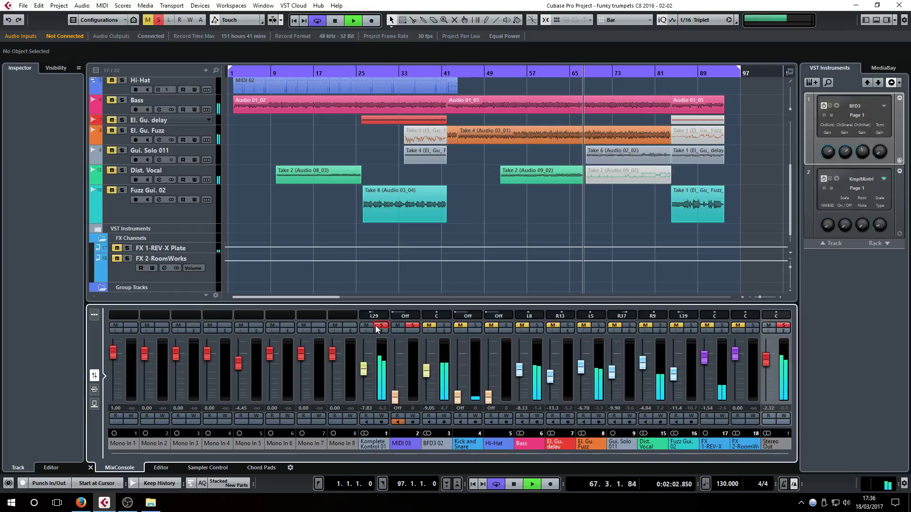
click(376, 326)
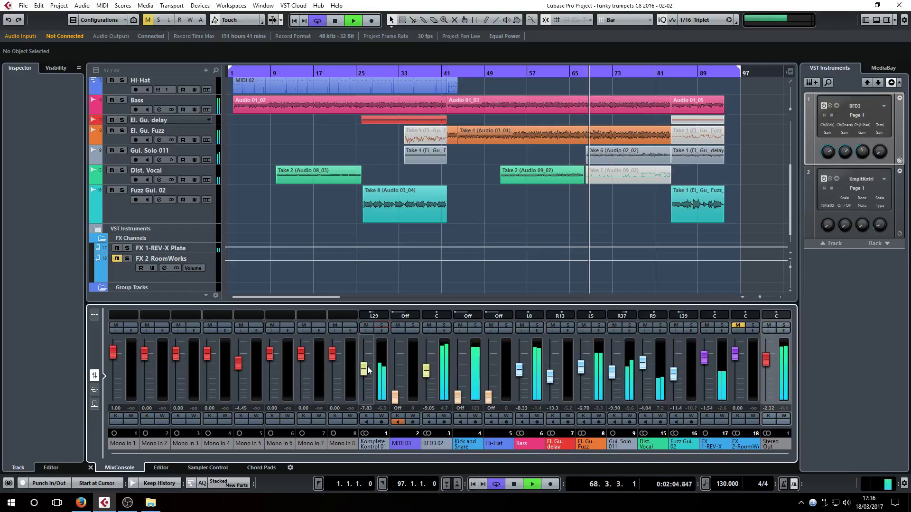
drag(364, 369, 364, 370)
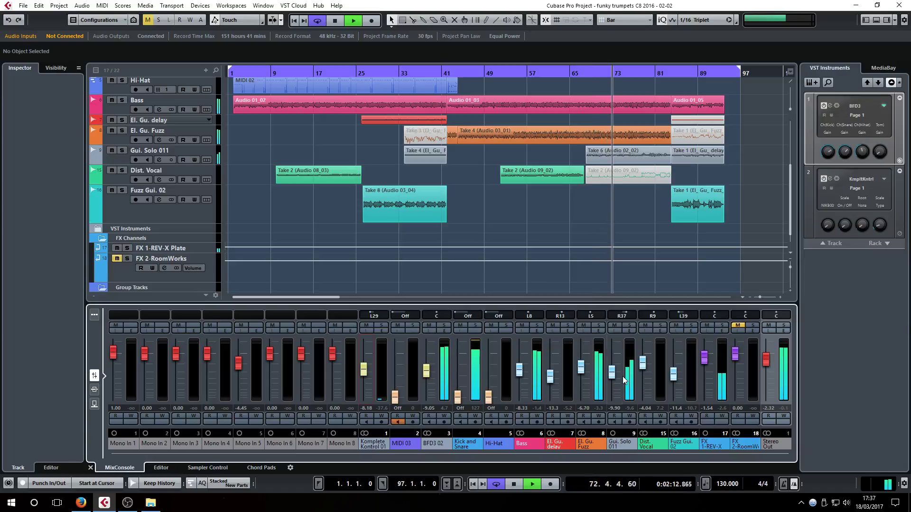
scroll(615, 373, up, 1)
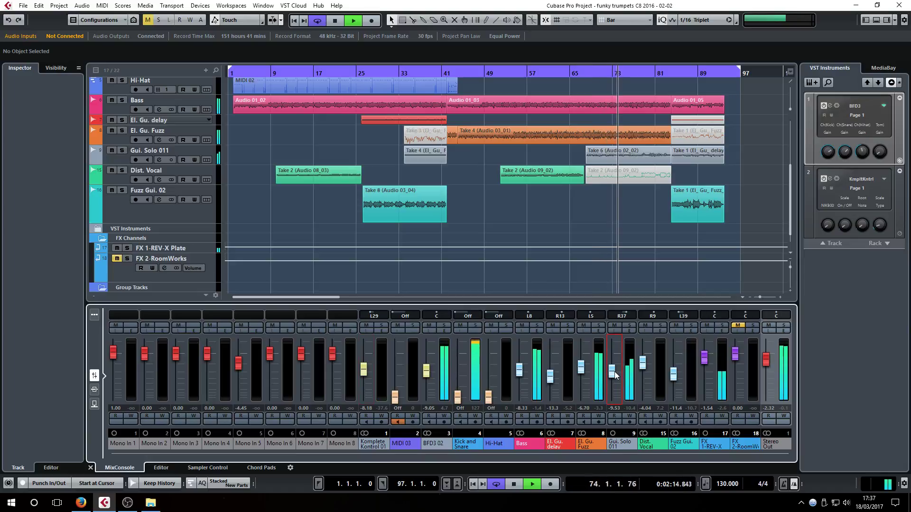